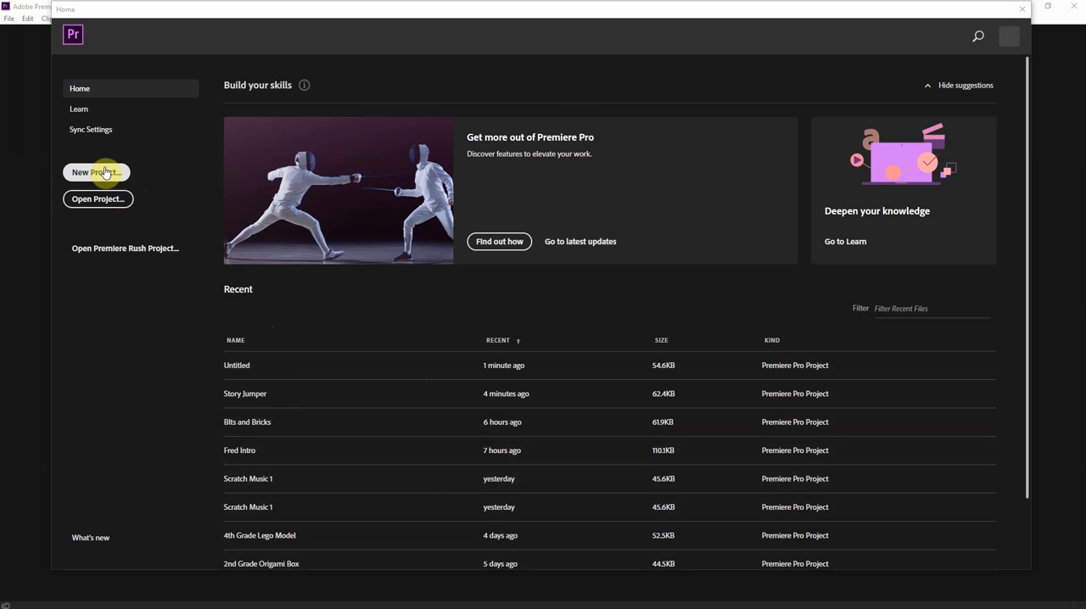
# Start a new project named Demo and set its storage location to the Desktop
pyautogui.click(105, 170)
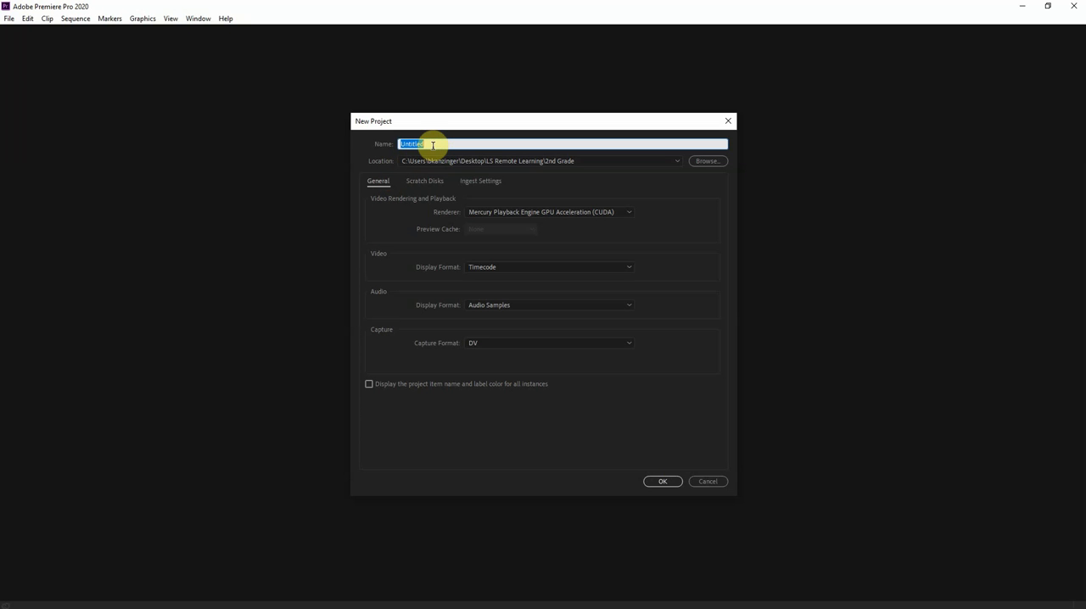
pyautogui.write('Demo')
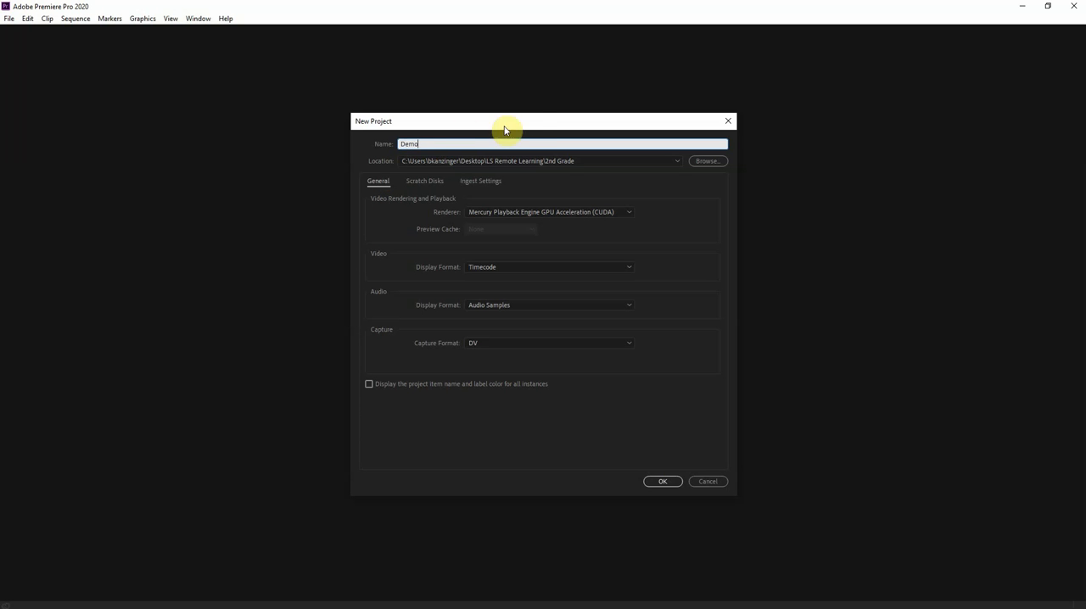
pyautogui.click(705, 161)
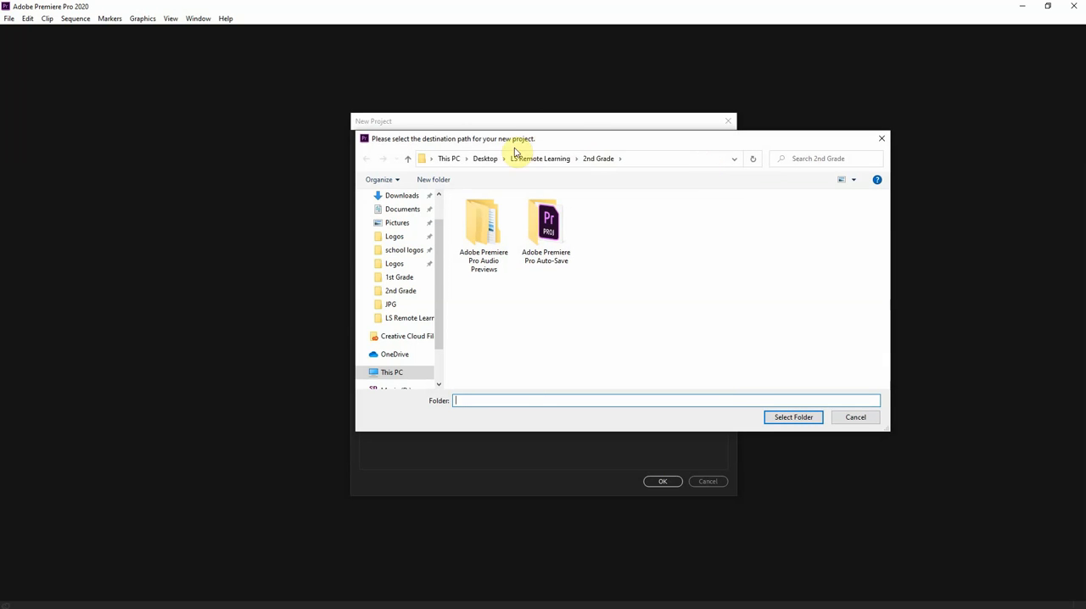
pyautogui.moveTo(558, 150); pyautogui.dragTo(555, 172)
pyautogui.click(494, 184)
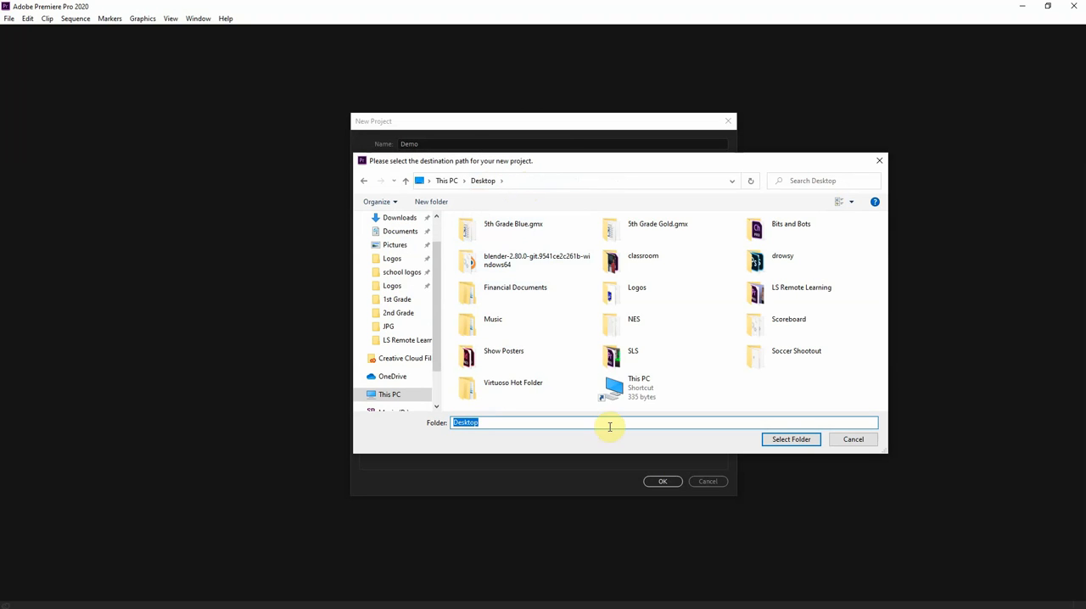
pyautogui.click(788, 439)
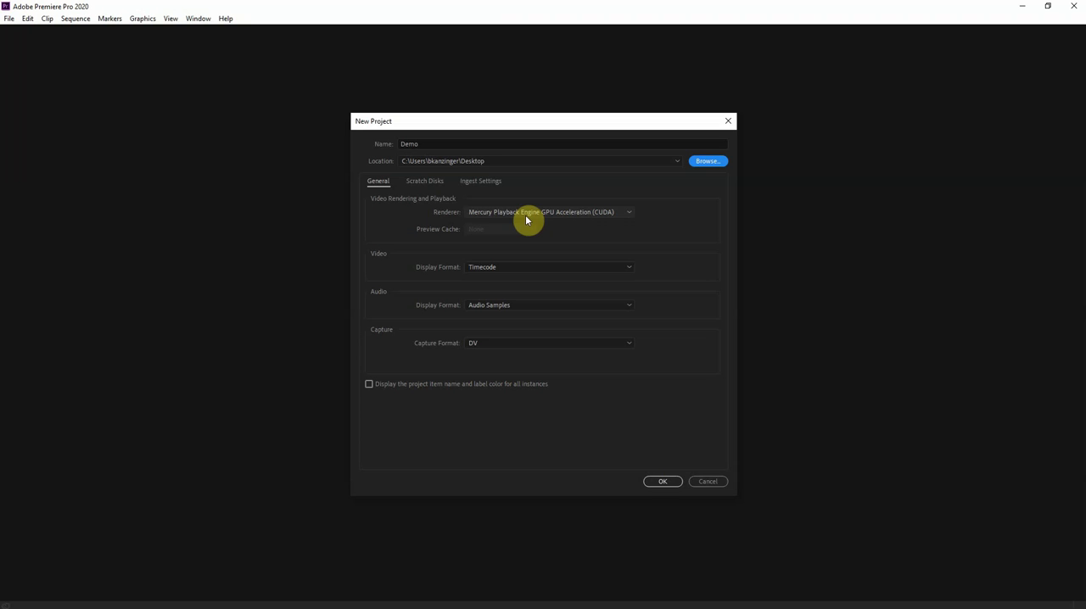
# Choose Mercury Playback Engine GPU Acceleration (CUDA) as the renderer and create the project
pyautogui.click(583, 214)
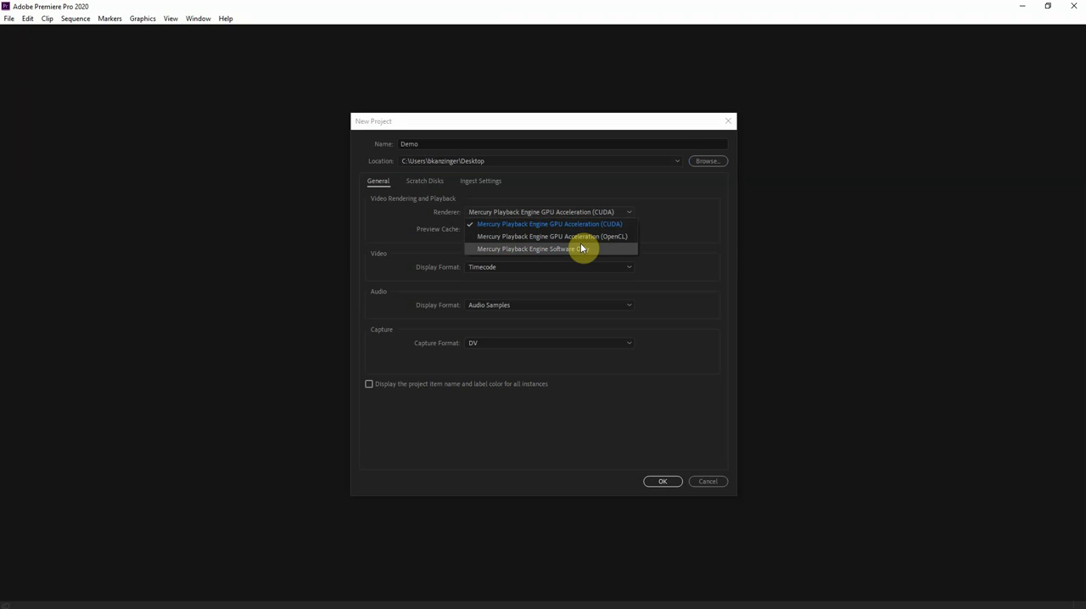
pyautogui.click(591, 228)
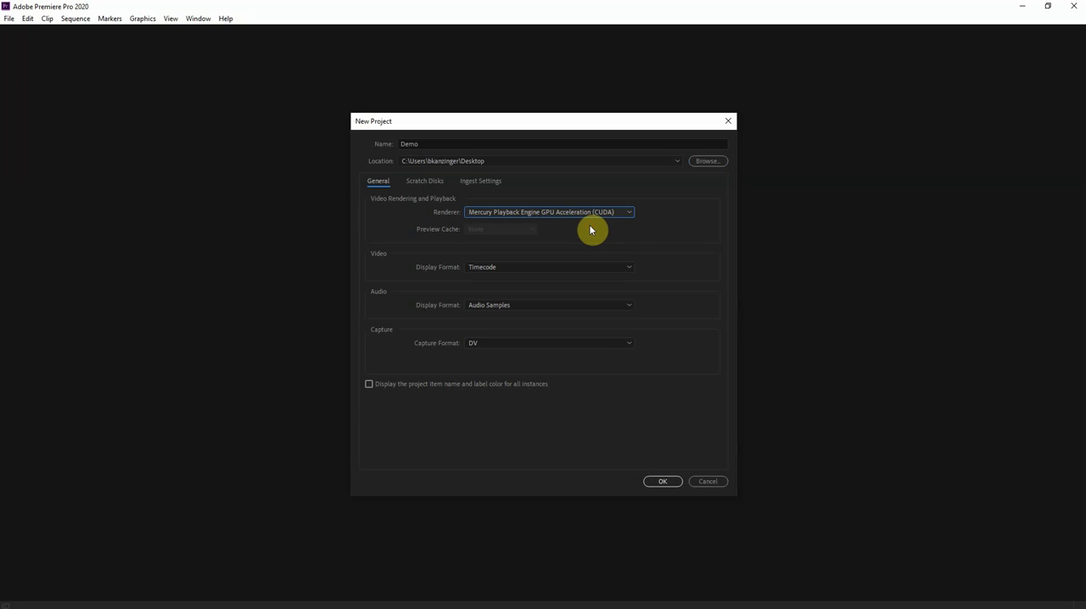
pyautogui.click(661, 481)
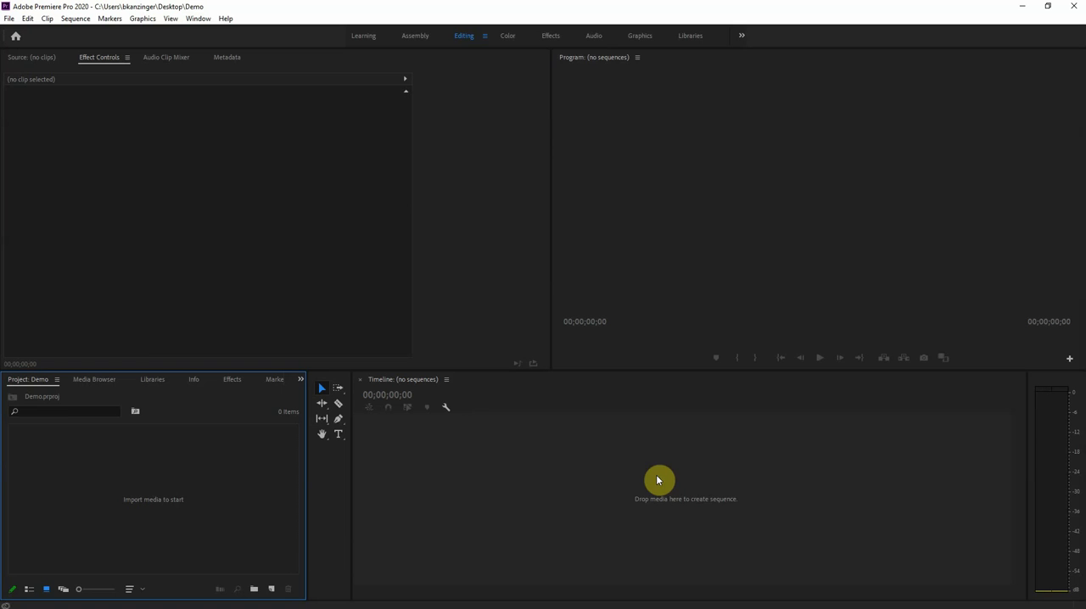
# Look through the Effects and Graphics workspaces, then return to the Editing workspace and show its list of effects
pyautogui.click(464, 36)
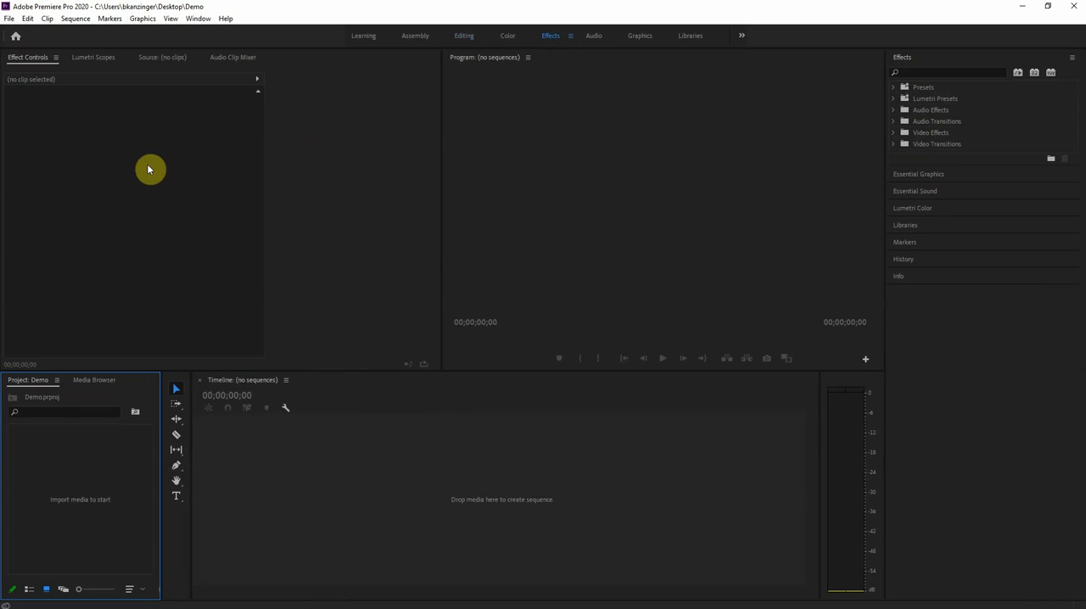
pyautogui.click(636, 39)
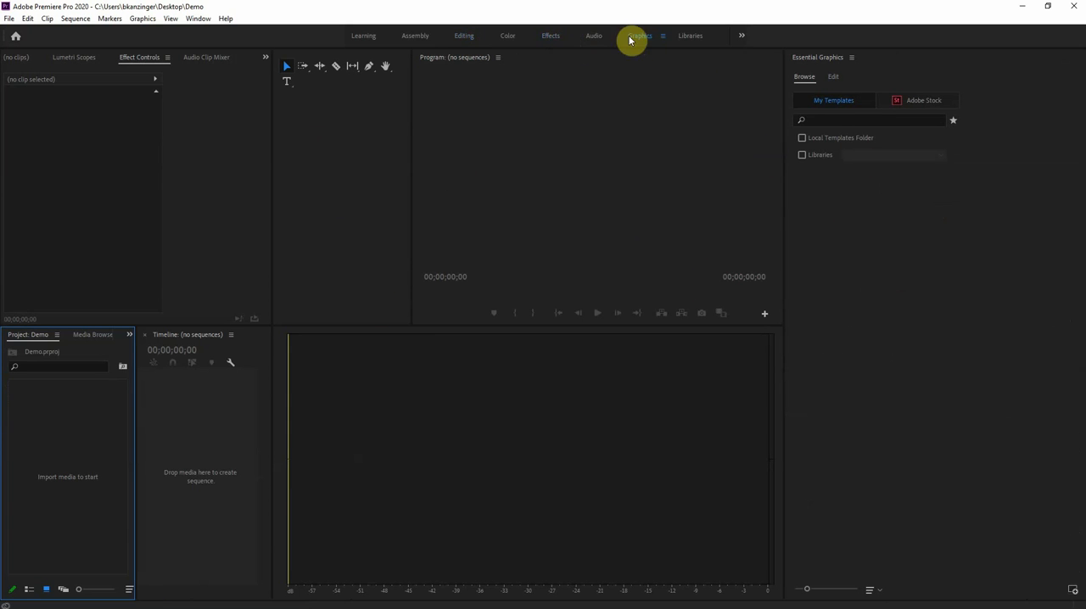
pyautogui.click(461, 37)
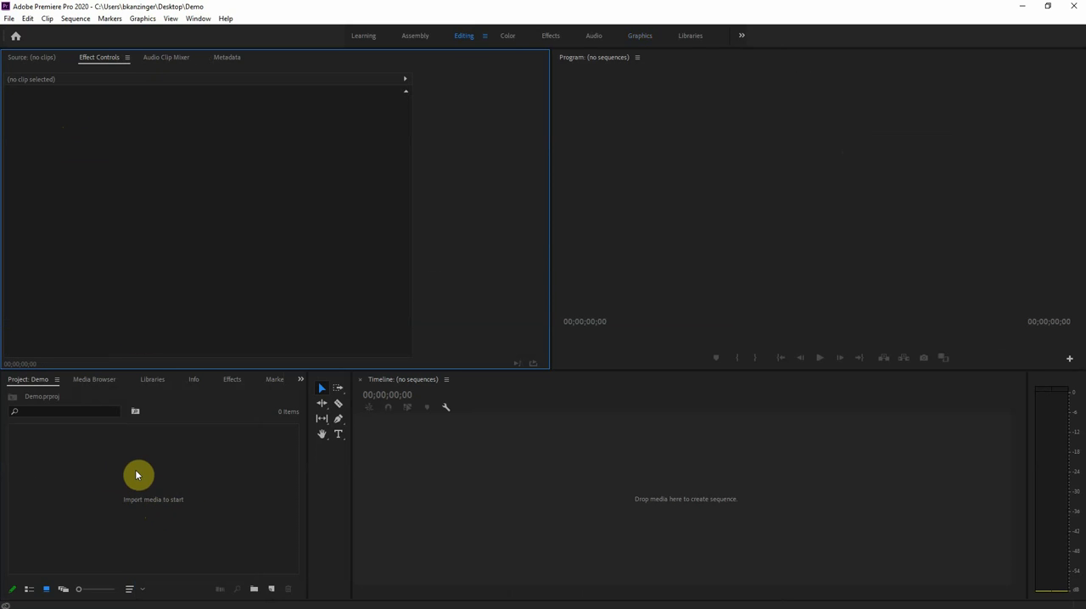
pyautogui.click(231, 380)
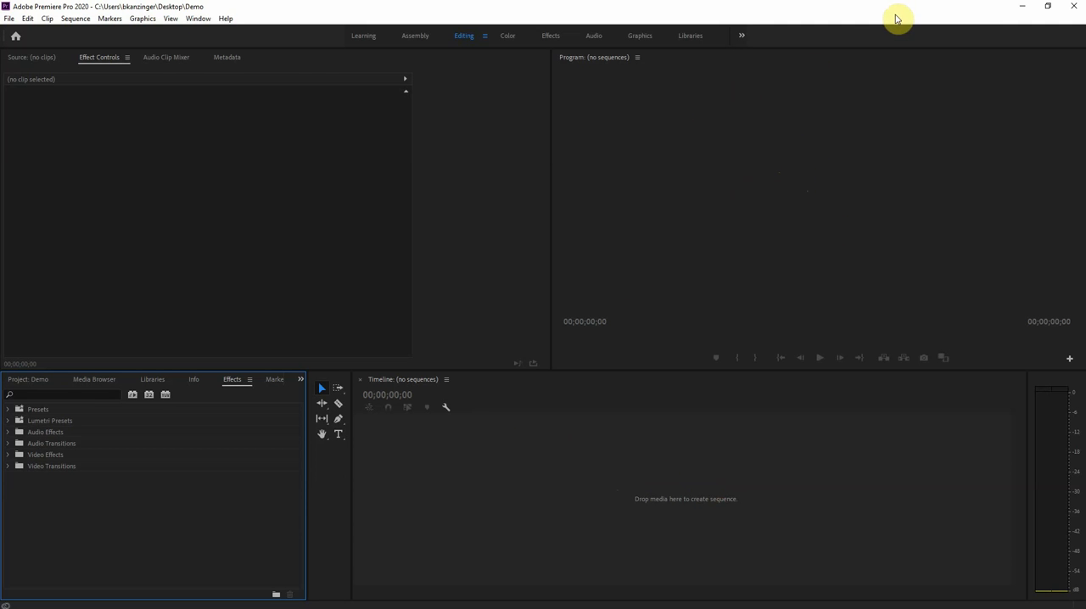
# Open the LS Remote Learning folder from the desktop and arrange its window beside the Premiere Pro window
pyautogui.moveTo(864, 4); pyautogui.dragTo(817, 20)
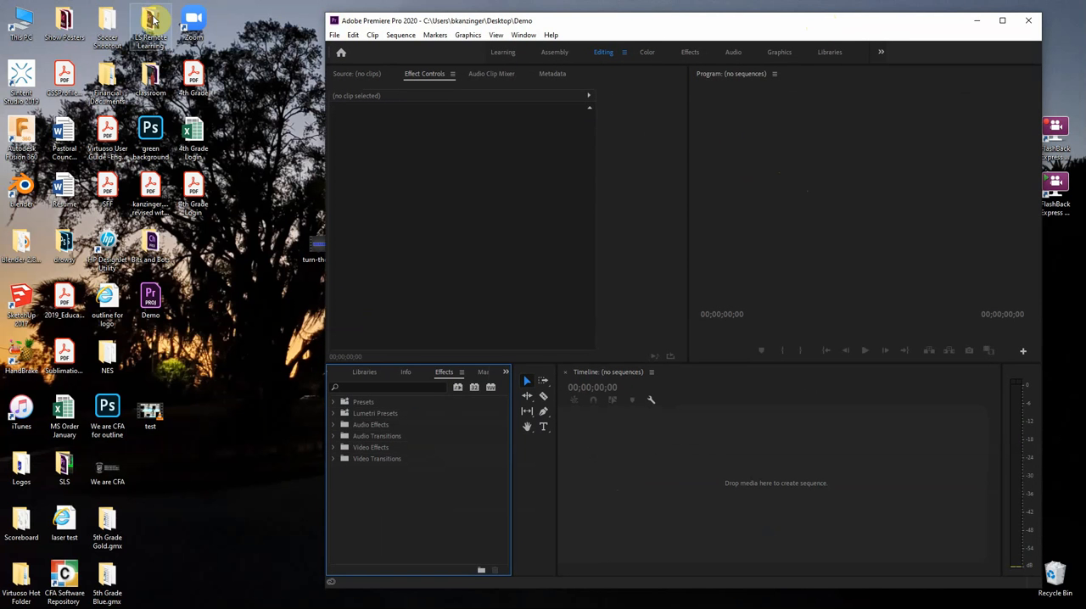
pyautogui.doubleClick(153, 19)
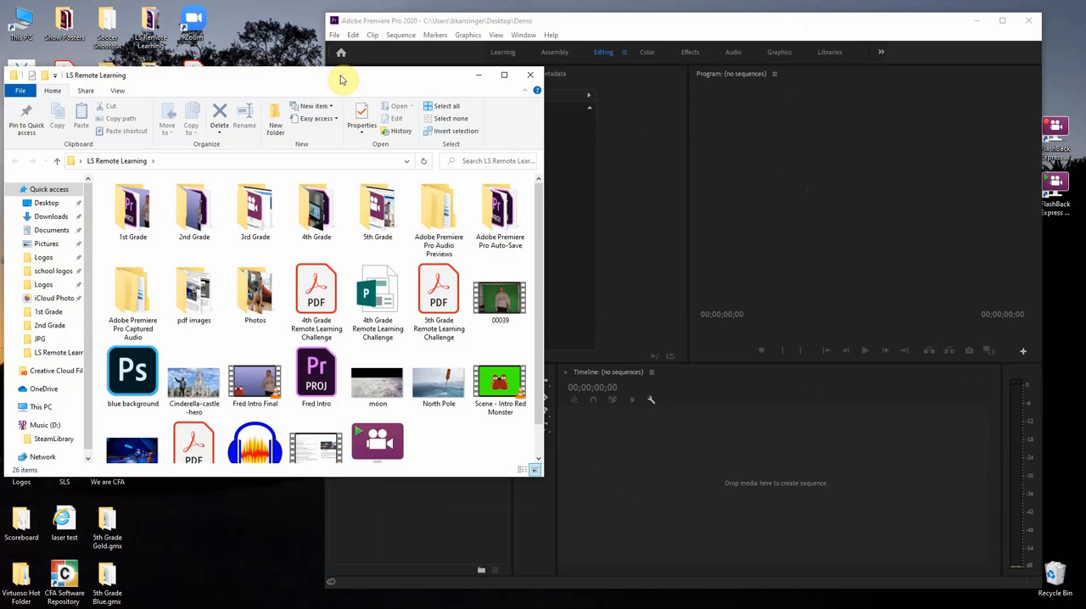
pyautogui.moveTo(341, 77); pyautogui.dragTo(0, 174)
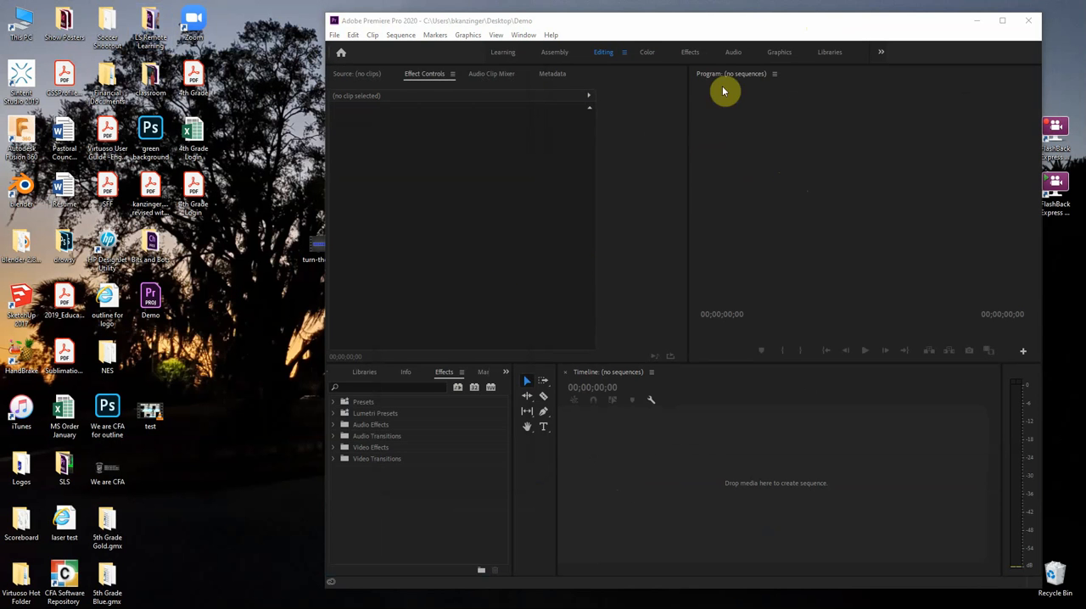
pyautogui.click(721, 29)
pyautogui.moveTo(689, 25); pyautogui.dragTo(669, 8)
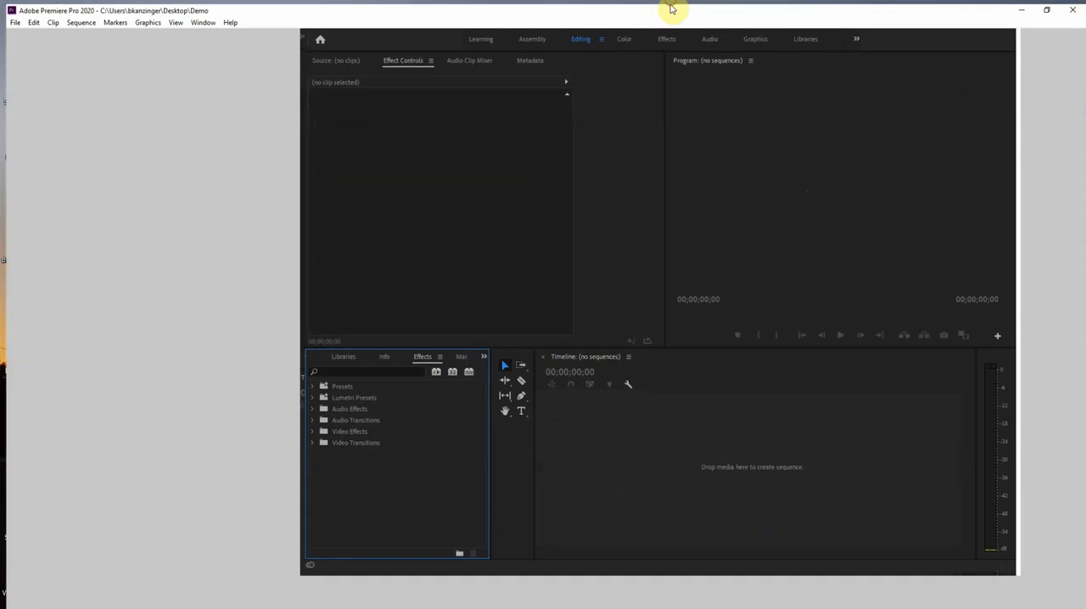
pyautogui.moveTo(478, 9); pyautogui.dragTo(837, 42)
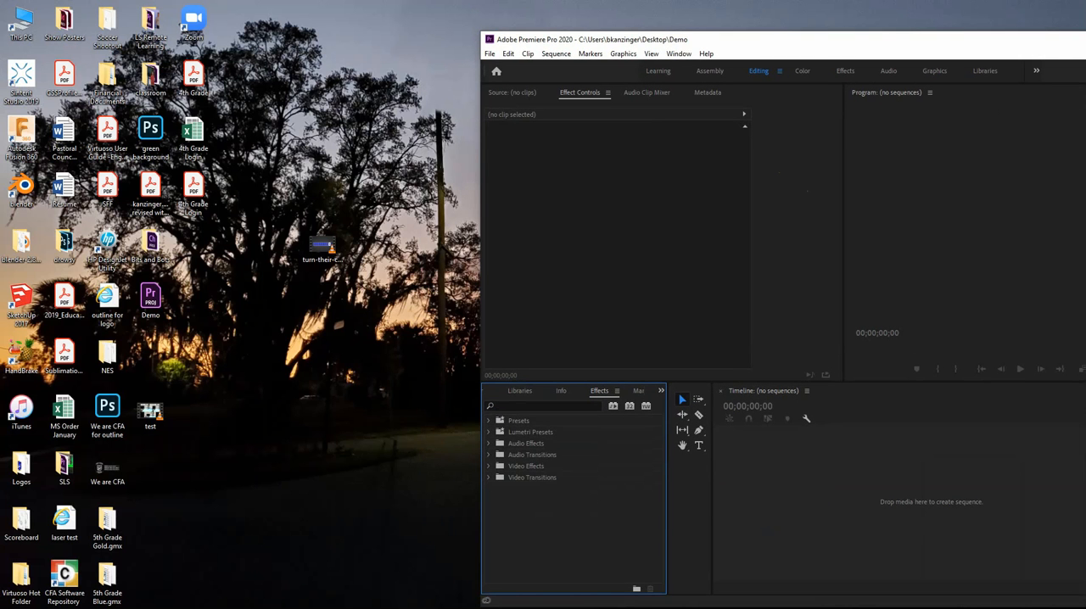
pyautogui.moveTo(0, 161); pyautogui.dragTo(381, 93)
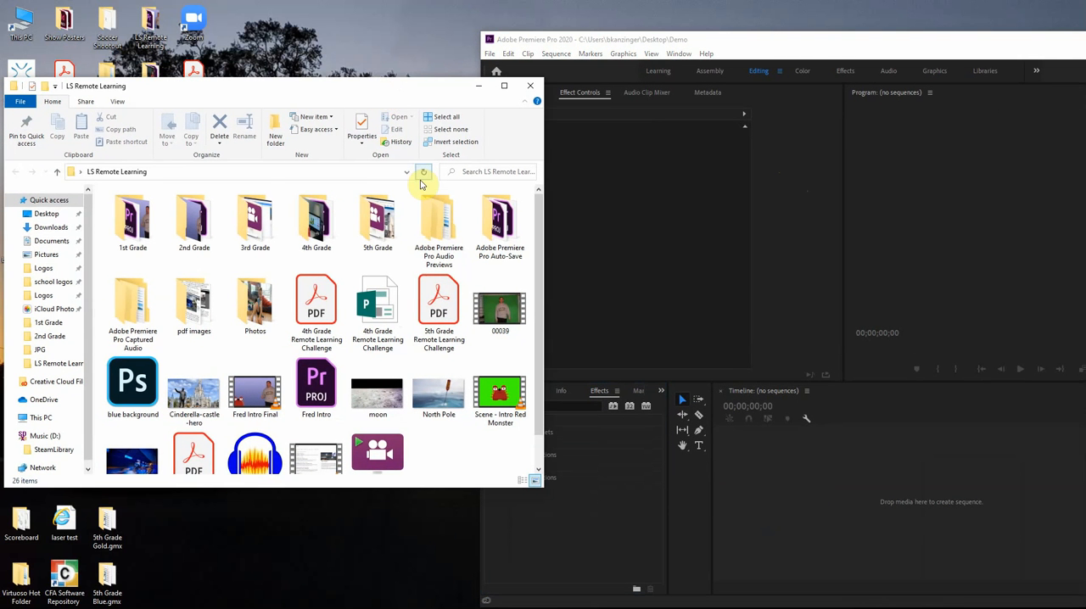
# Import the Scene - Intro Red Monster video from the LS Remote Learning folder into the Demo project's media
pyautogui.scroll(-1, 419, 245)
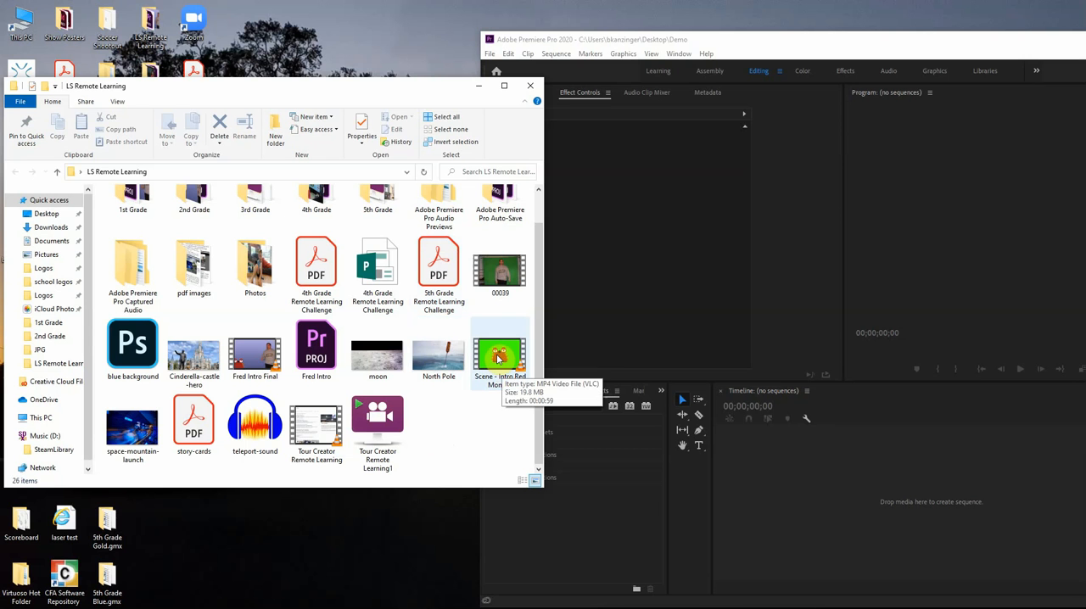
pyautogui.moveTo(499, 358); pyautogui.dragTo(477, 360)
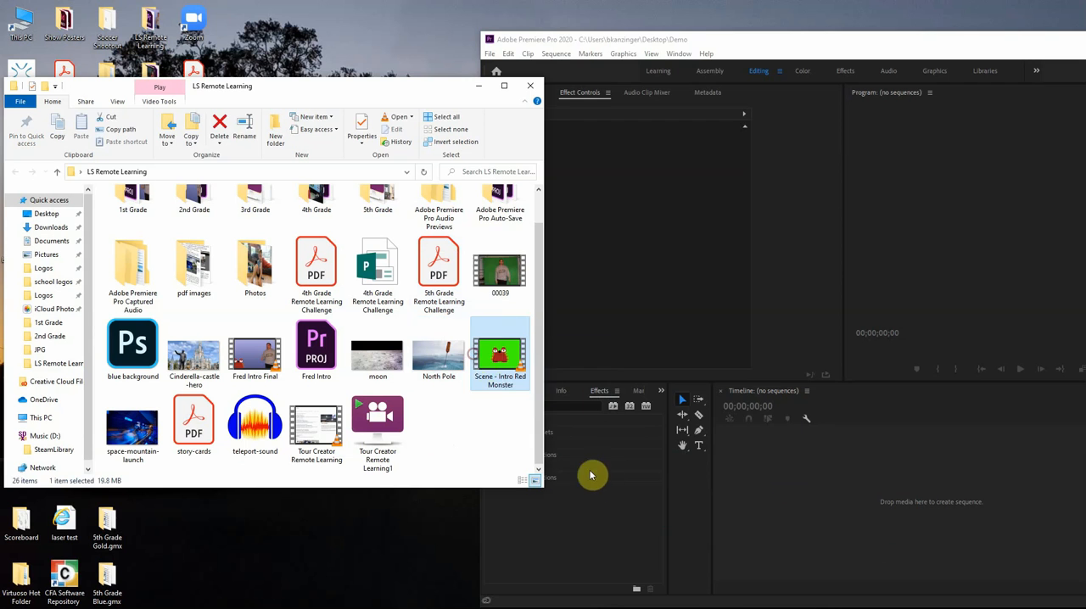
pyautogui.click(601, 480)
pyautogui.click(661, 391)
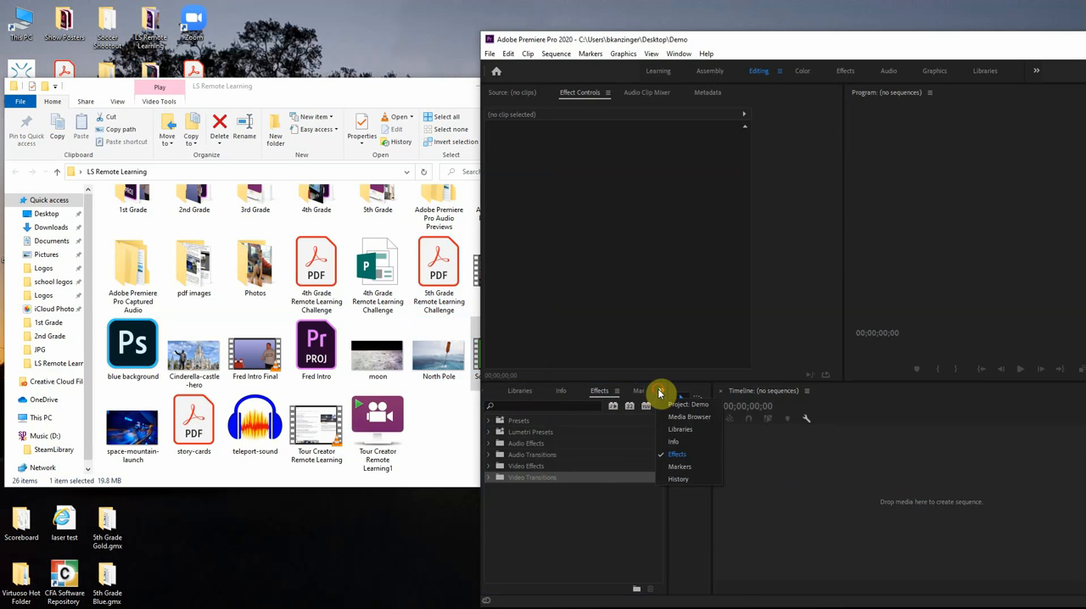
pyautogui.click(683, 405)
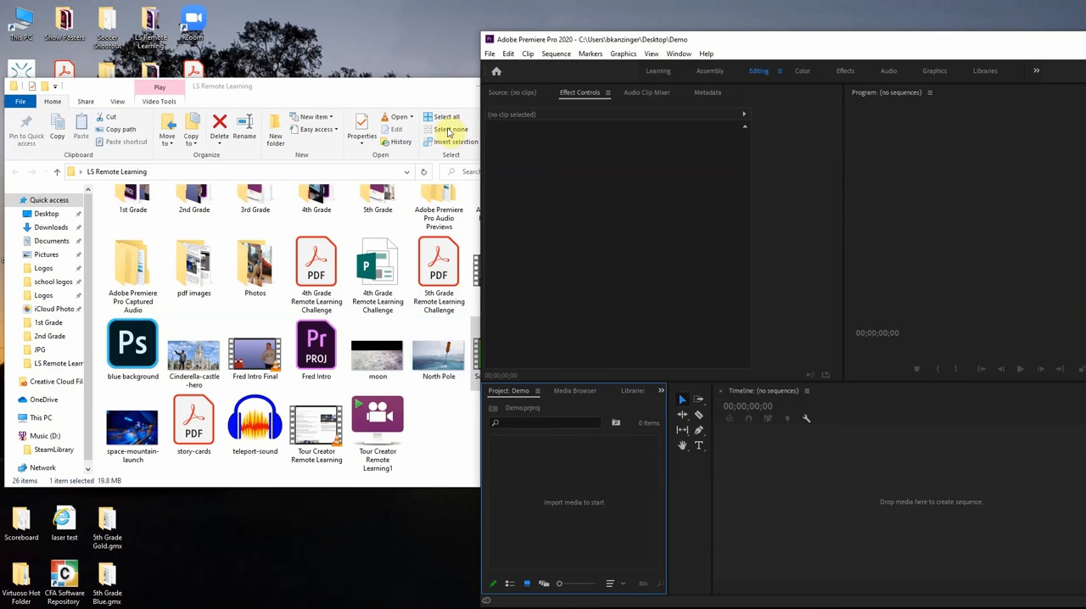
pyautogui.click(373, 80)
pyautogui.moveTo(500, 352); pyautogui.dragTo(588, 525)
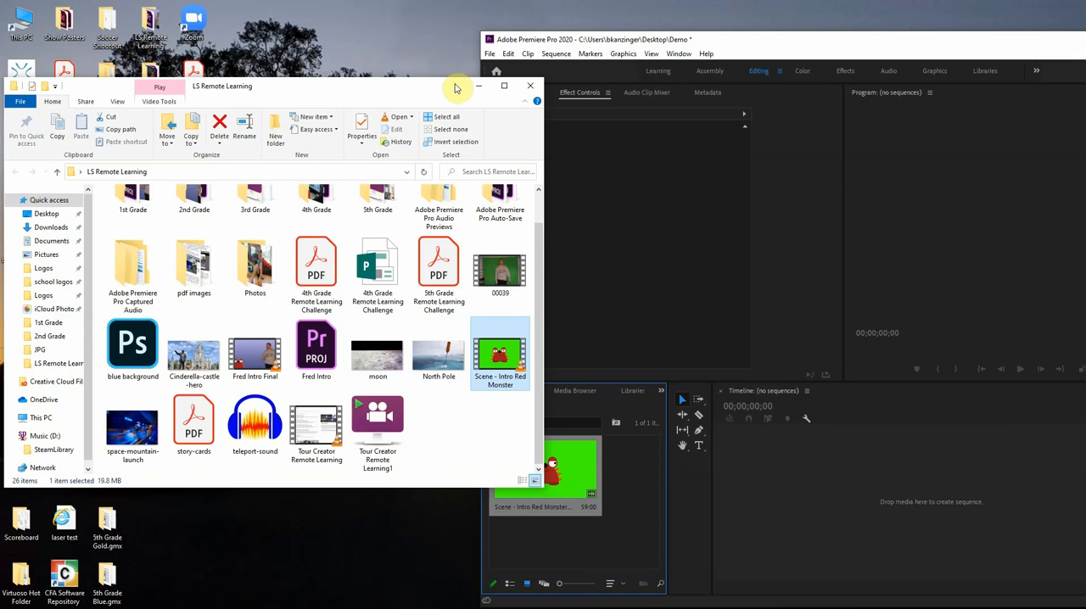
# Import the Fred Intro Final video from the same folder into the project and maximize the editor window
pyautogui.doubleClick(982, 39)
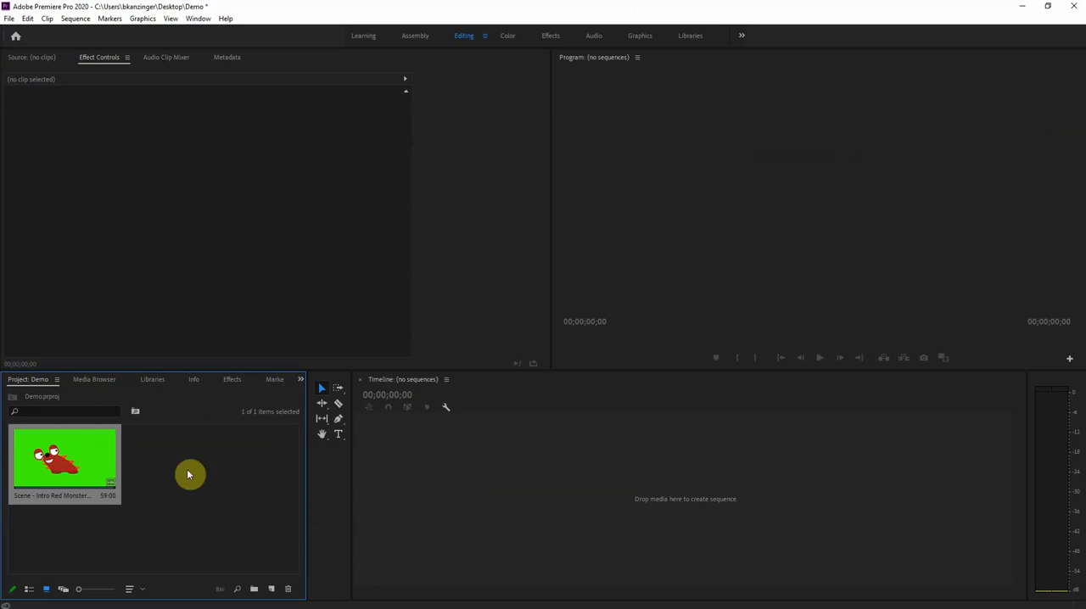
pyautogui.moveTo(505, 12); pyautogui.dragTo(735, 66)
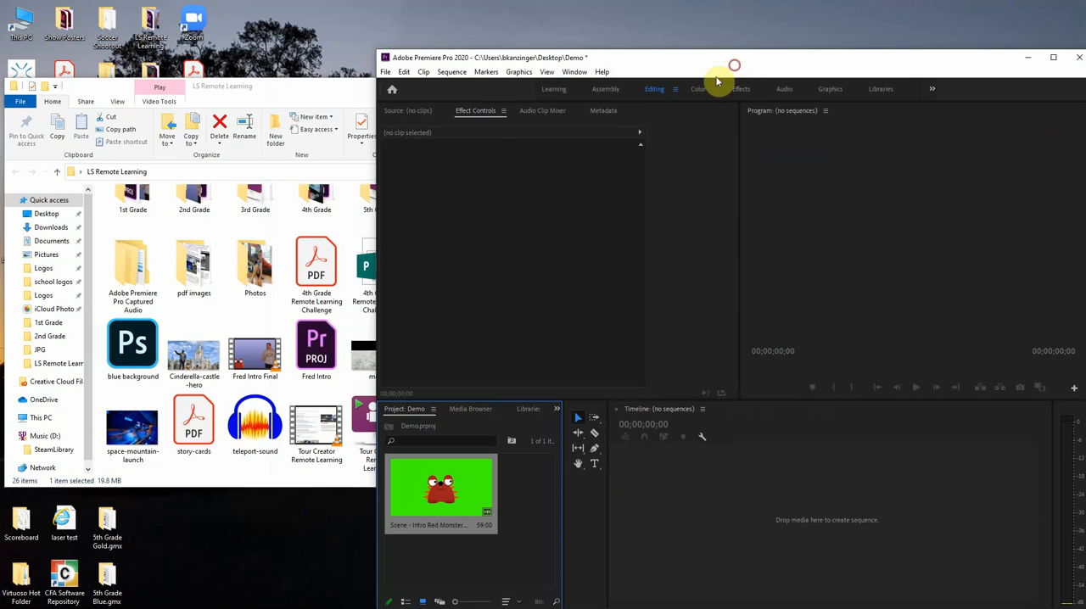
pyautogui.moveTo(236, 354); pyautogui.dragTo(510, 516)
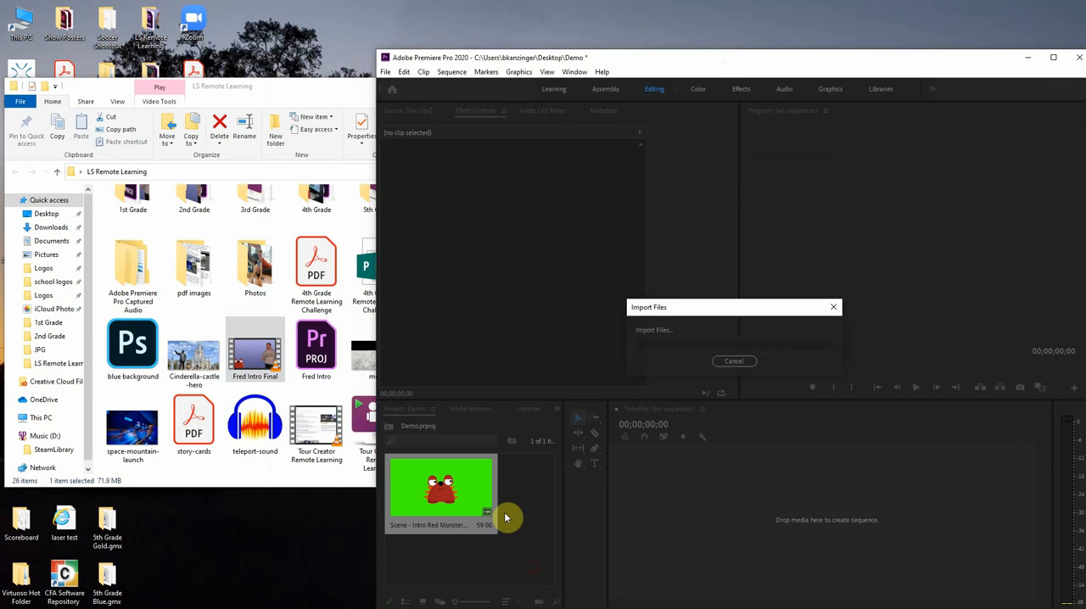
pyautogui.moveTo(907, 61); pyautogui.dragTo(727, 6)
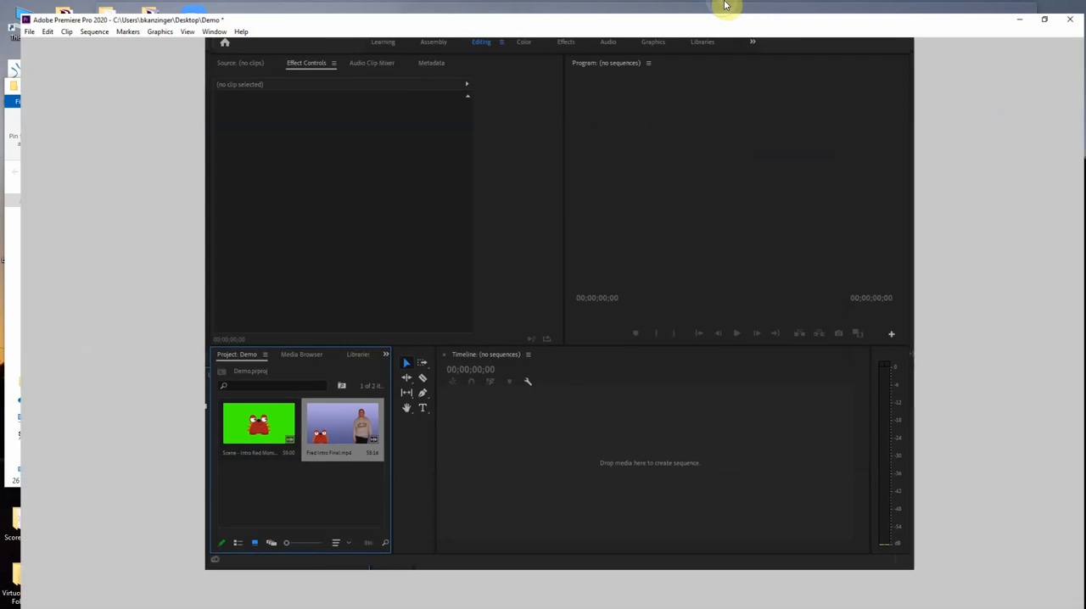
# Create a new sequence by placing the Scene - Intro Red Monster clip in the empty timeline
pyautogui.click(76, 458)
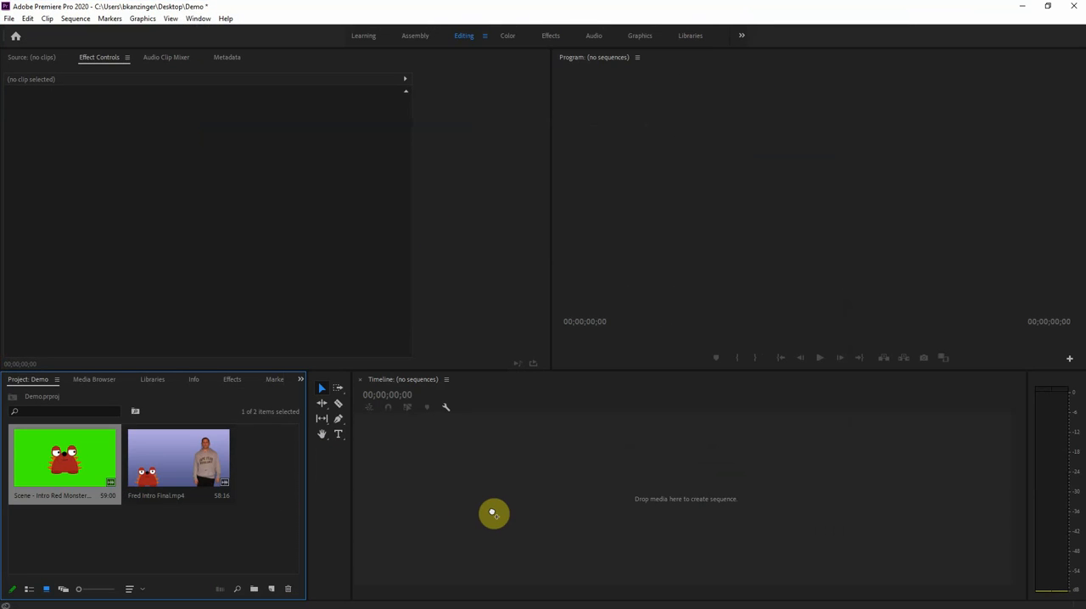
pyautogui.moveTo(493, 515); pyautogui.dragTo(496, 509)
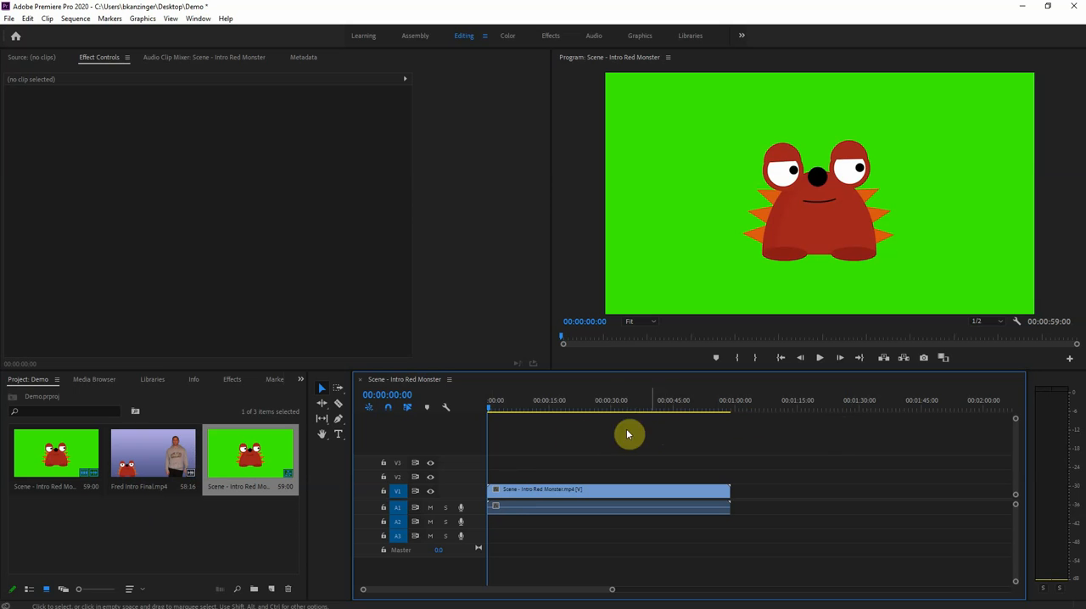
# Scrub through the sequence, leave the playhead at 00:00:21:12 and select the red monster clip on track V1
pyautogui.moveTo(491, 410); pyautogui.dragTo(598, 422)
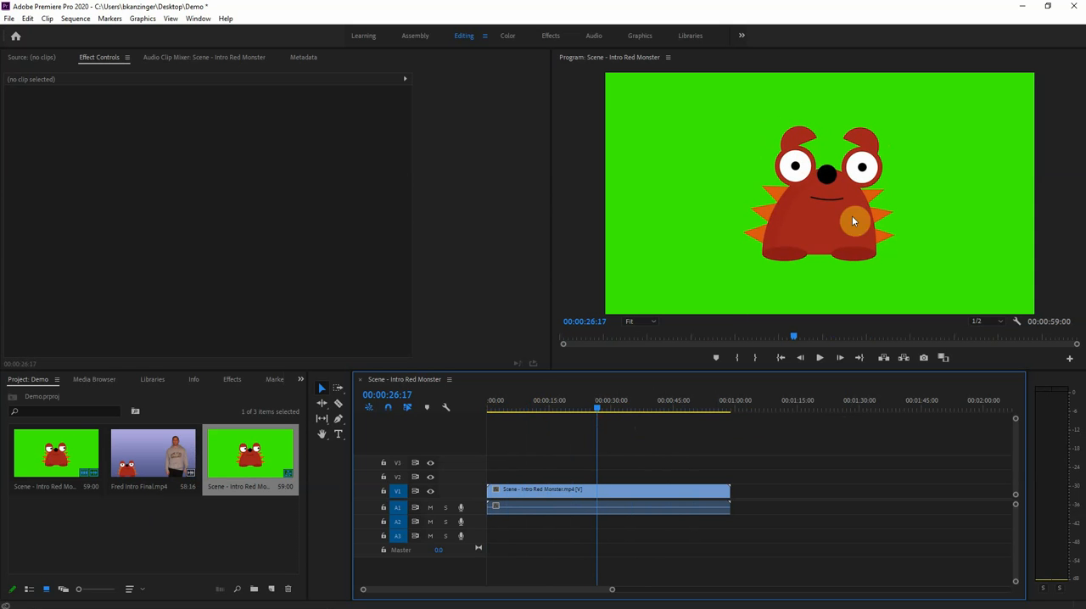
pyautogui.click(620, 409)
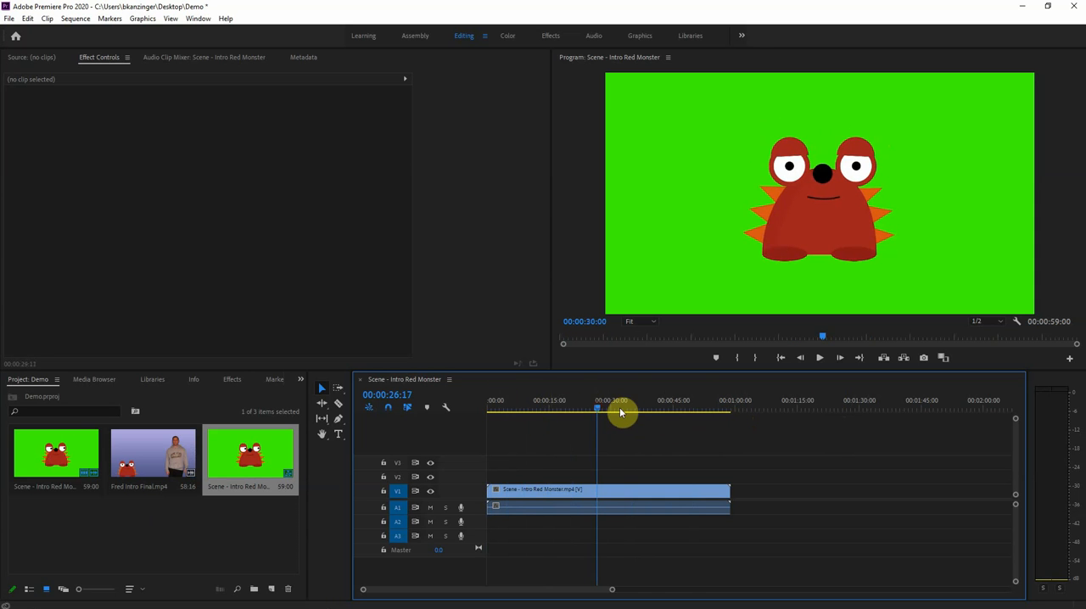
pyautogui.click(393, 395)
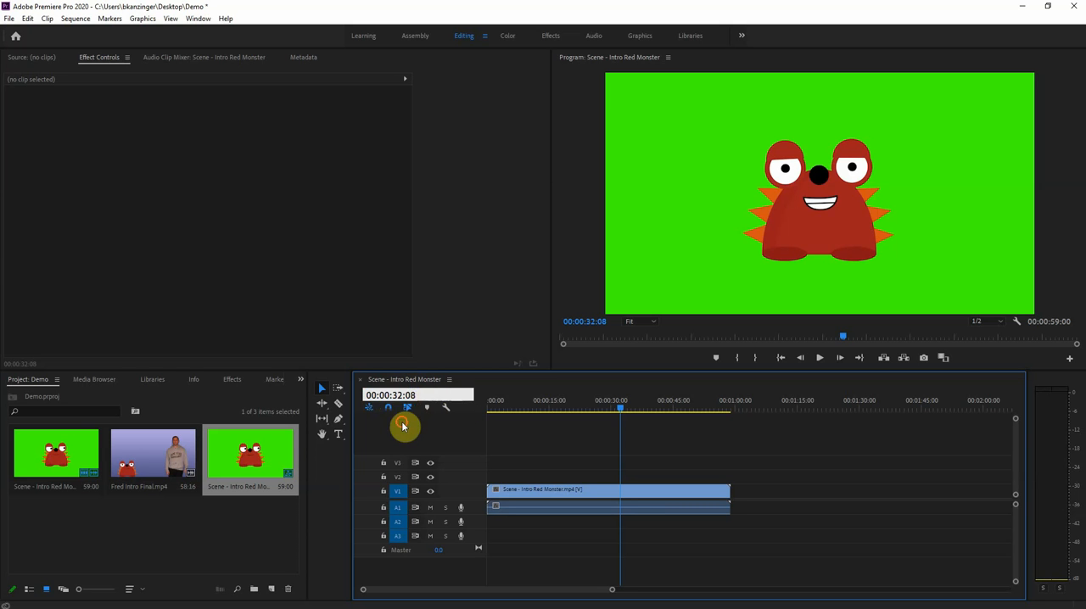
pyautogui.click(405, 427)
pyautogui.moveTo(399, 398); pyautogui.dragTo(285, 399)
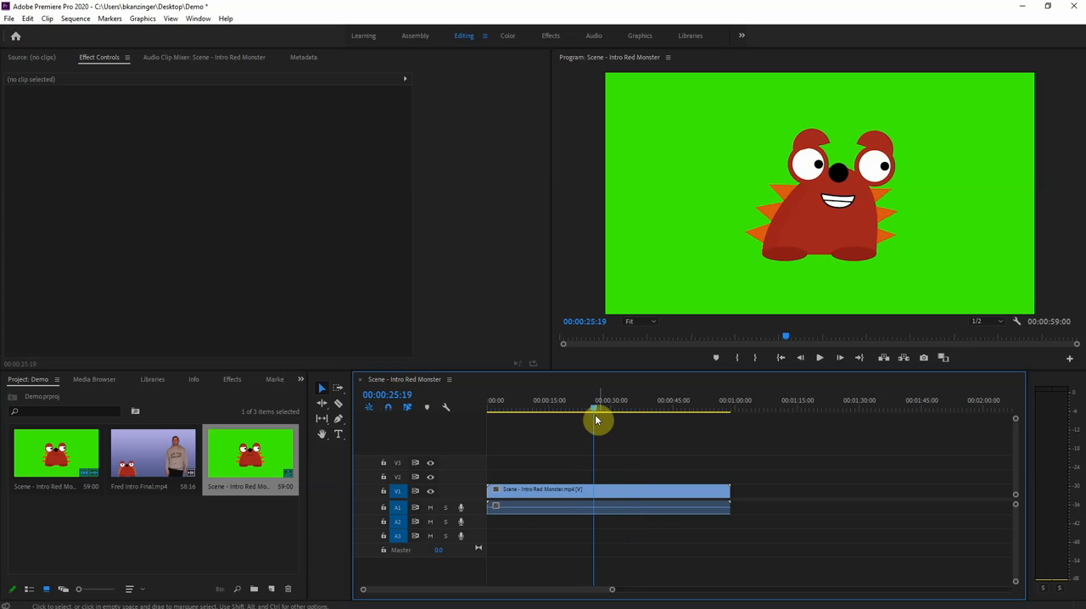
pyautogui.moveTo(595, 411)
pyautogui.mouseDown()
pyautogui.moveTo(667, 416)
pyautogui.moveTo(538, 413)
pyautogui.moveTo(654, 415)
pyautogui.moveTo(576, 412)
pyautogui.mouseUp()
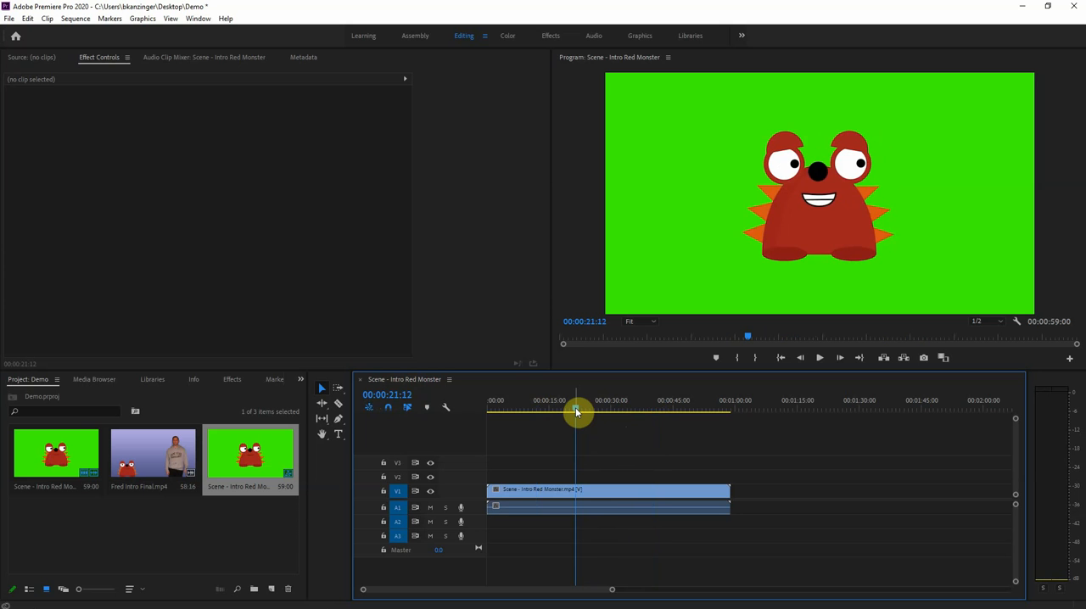
pyautogui.click(586, 493)
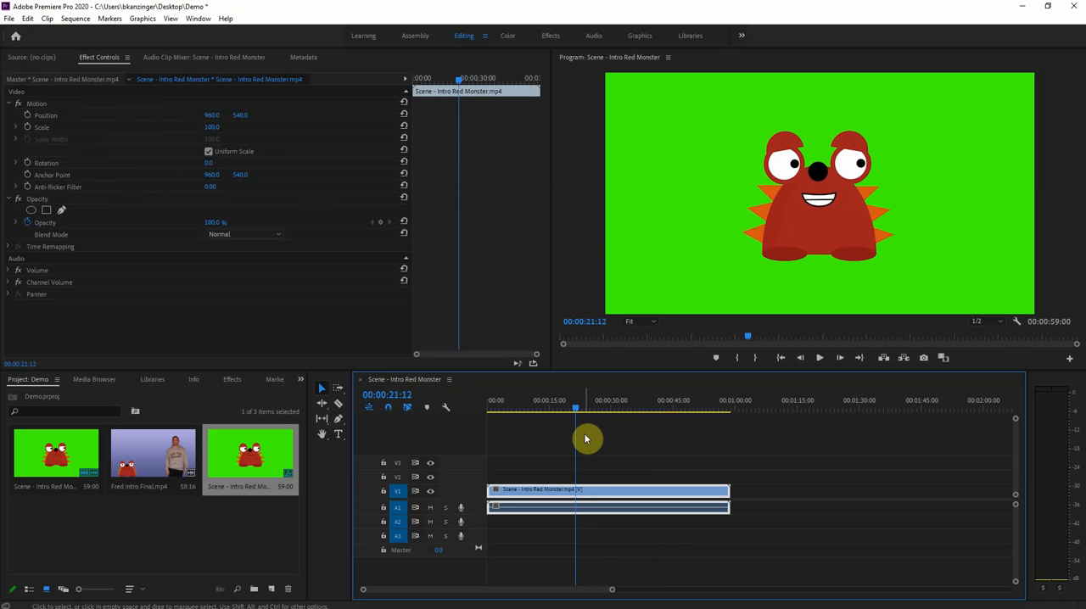
# Preview the sequence by playing it, jumping to its start and end, and playing it again from 00:00:16:11
pyautogui.press('space')
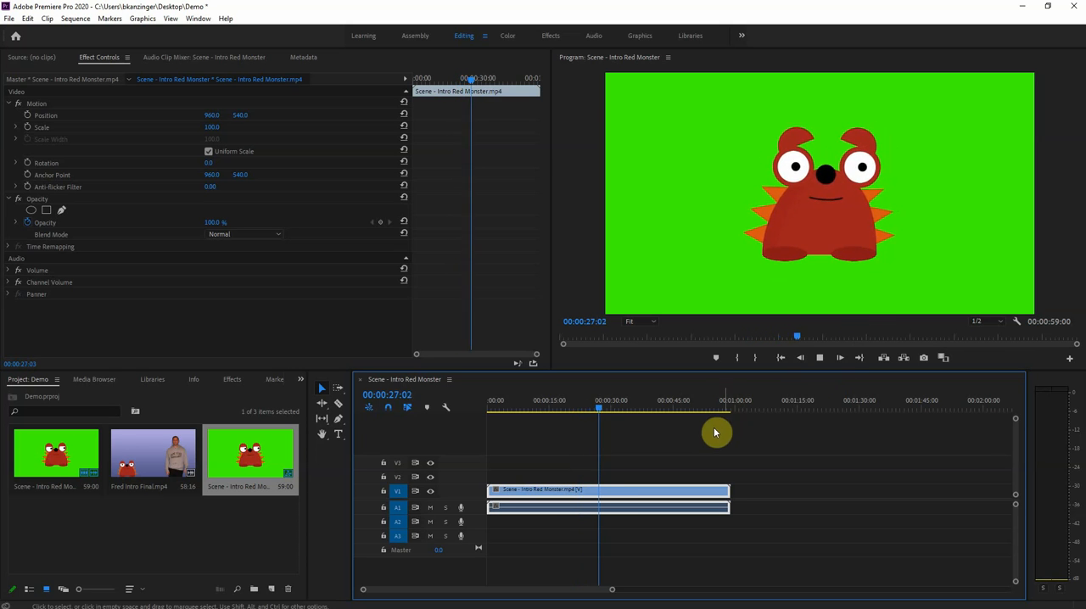
pyautogui.press('space')
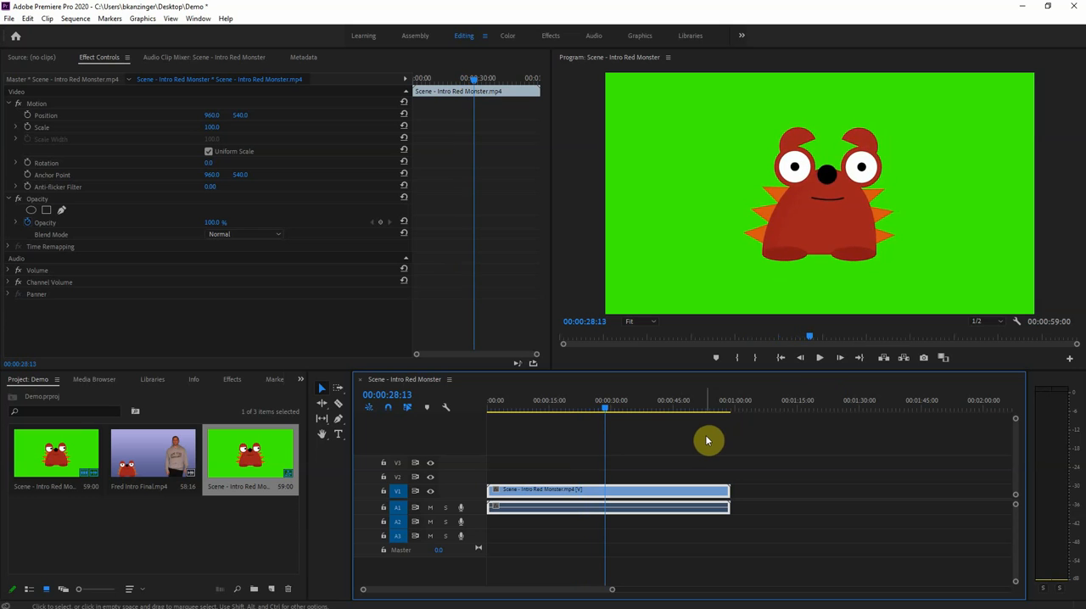
pyautogui.click(780, 358)
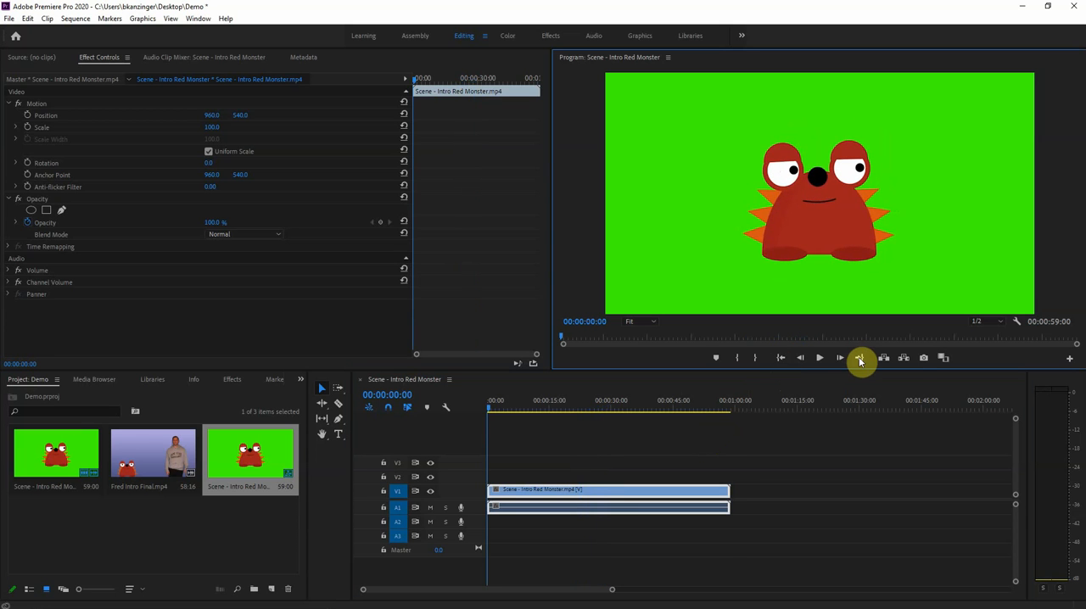
pyautogui.click(859, 358)
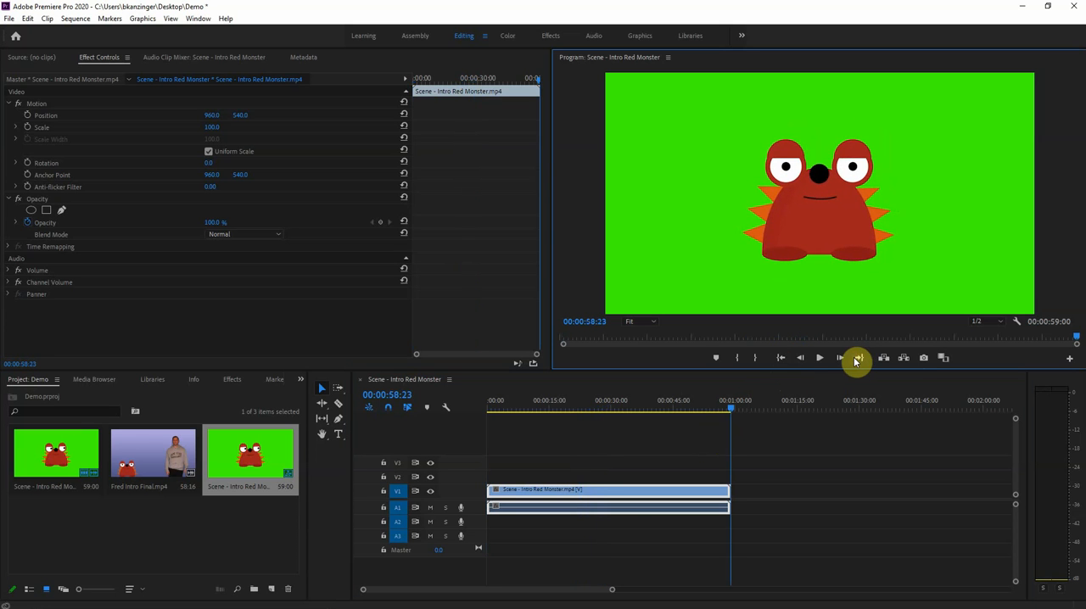
pyautogui.click(819, 358)
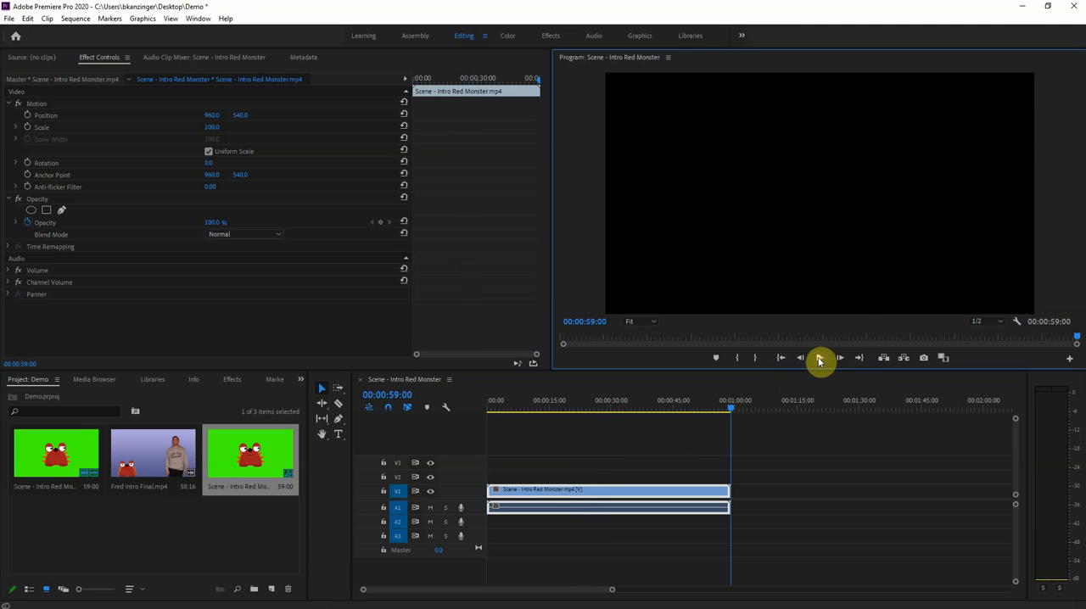
pyautogui.moveTo(732, 411); pyautogui.dragTo(560, 409)
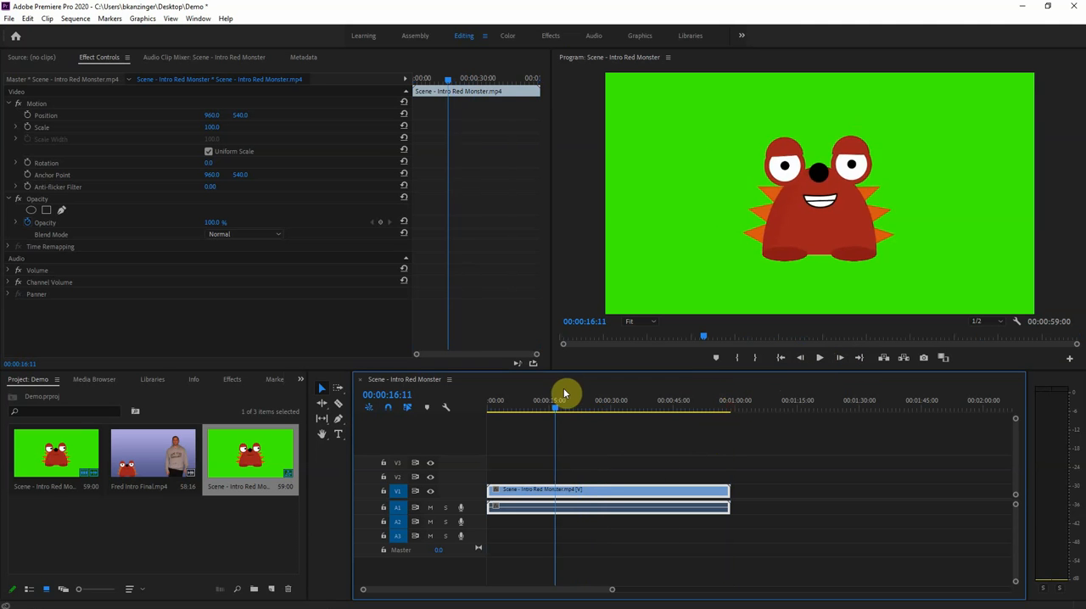
pyautogui.click(820, 359)
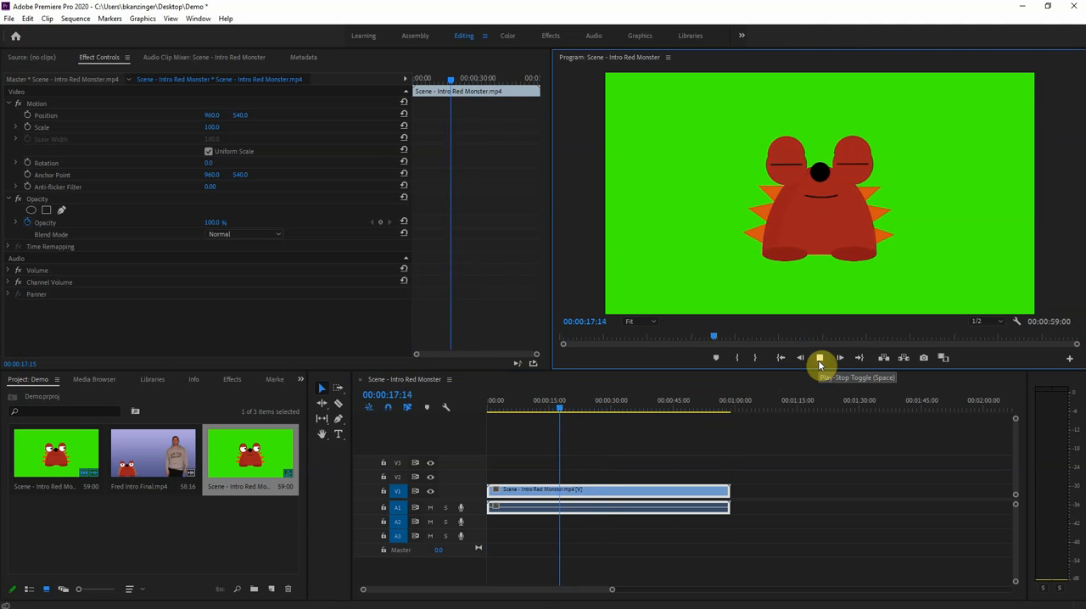
pyautogui.click(820, 360)
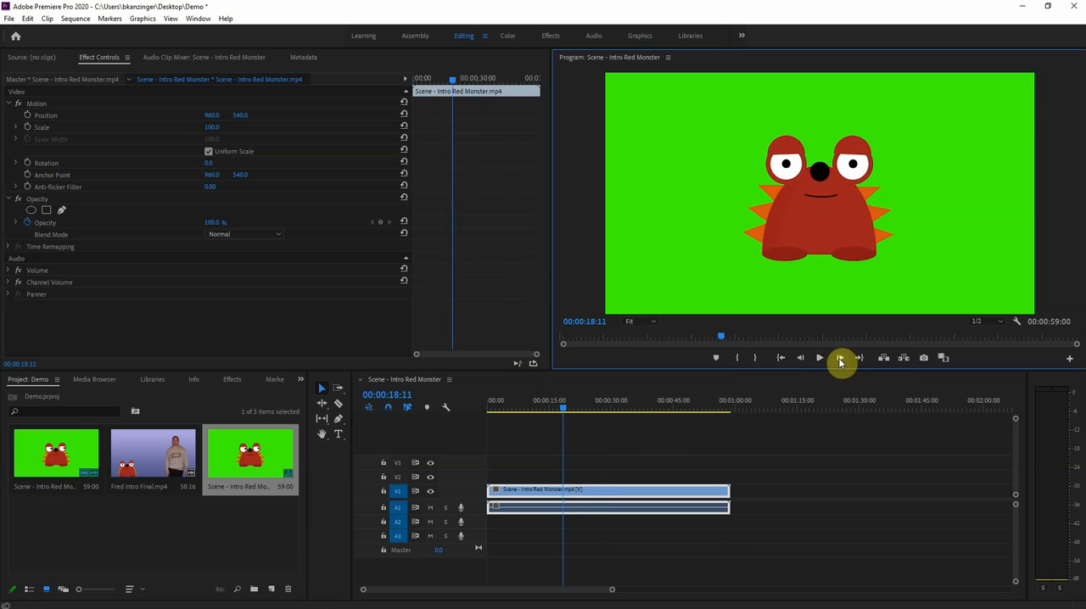
# Step through the sequence frame by frame, forward to 00:00:18:20 and back to 00:00:18:13
pyautogui.click(841, 359)
pyautogui.click(840, 359)
pyautogui.click(840, 359)
pyautogui.click(840, 359)
pyautogui.click(841, 359)
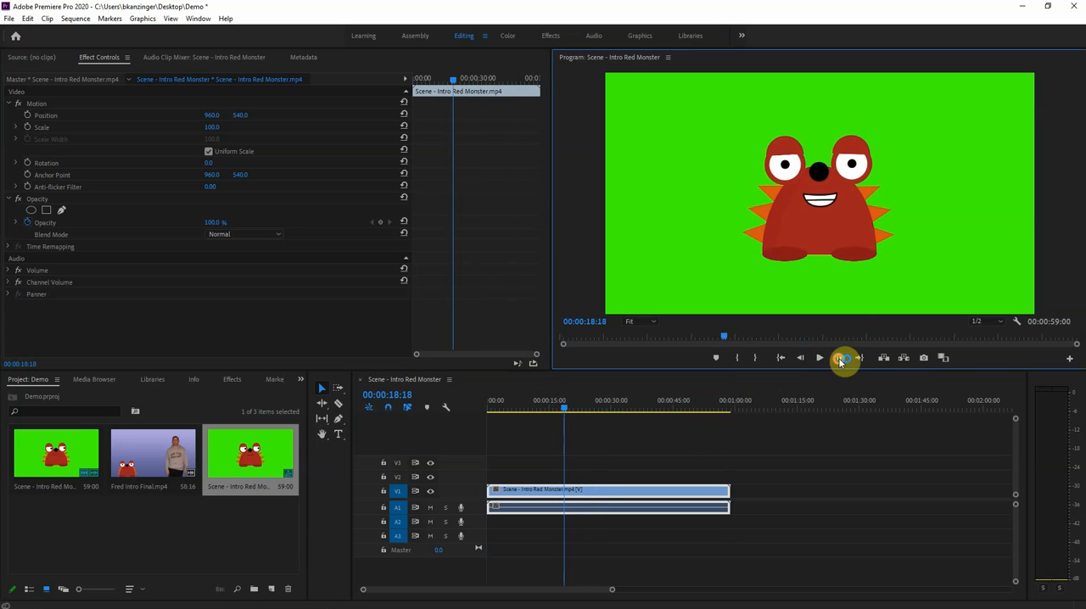
pyautogui.click(841, 359)
pyautogui.click(840, 359)
pyautogui.click(839, 360)
pyautogui.click(837, 361)
pyautogui.click(801, 359)
pyautogui.click(800, 359)
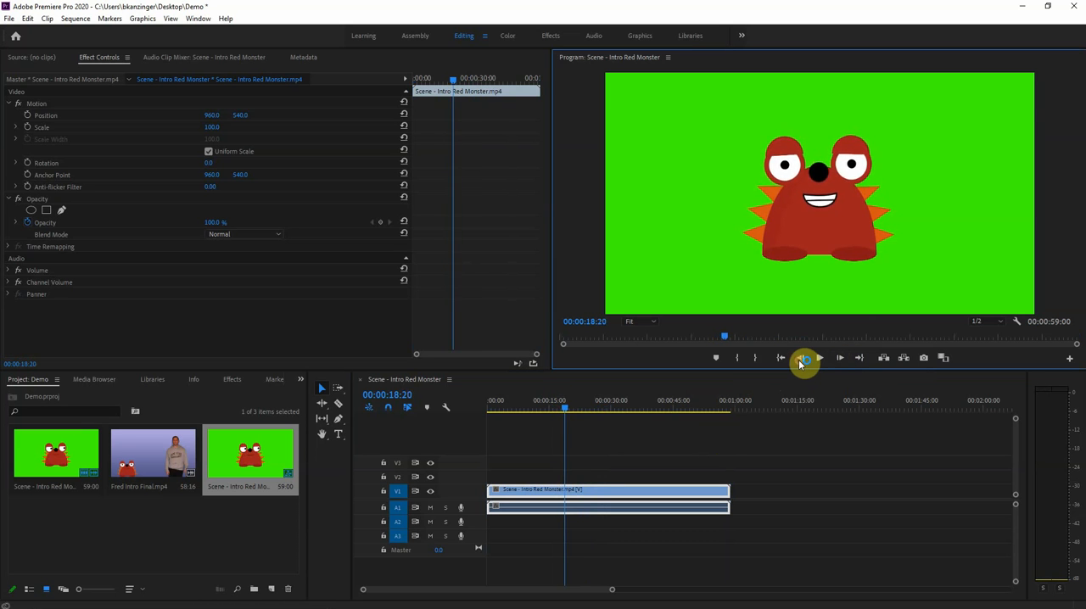
pyautogui.click(801, 359)
pyautogui.click(800, 359)
pyautogui.click(800, 359)
pyautogui.click(801, 359)
pyautogui.click(800, 359)
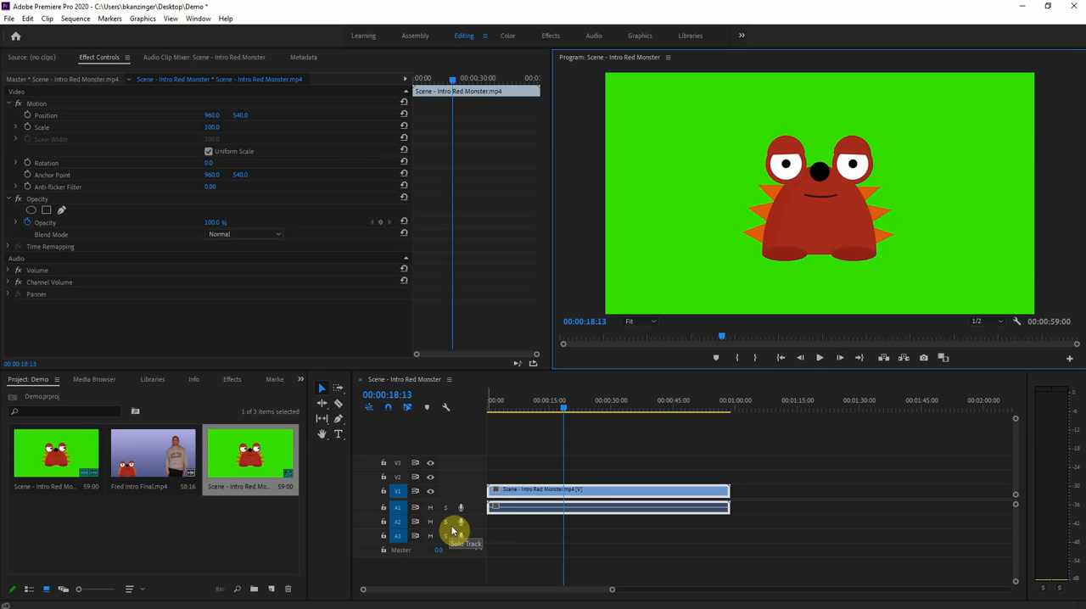
# Place the Fred Intro Final clip directly after the red monster clip on track V1 and delete it again
pyautogui.click(179, 450)
pyautogui.moveTo(179, 450); pyautogui.dragTo(618, 477)
pyautogui.moveTo(555, 405); pyautogui.dragTo(579, 419)
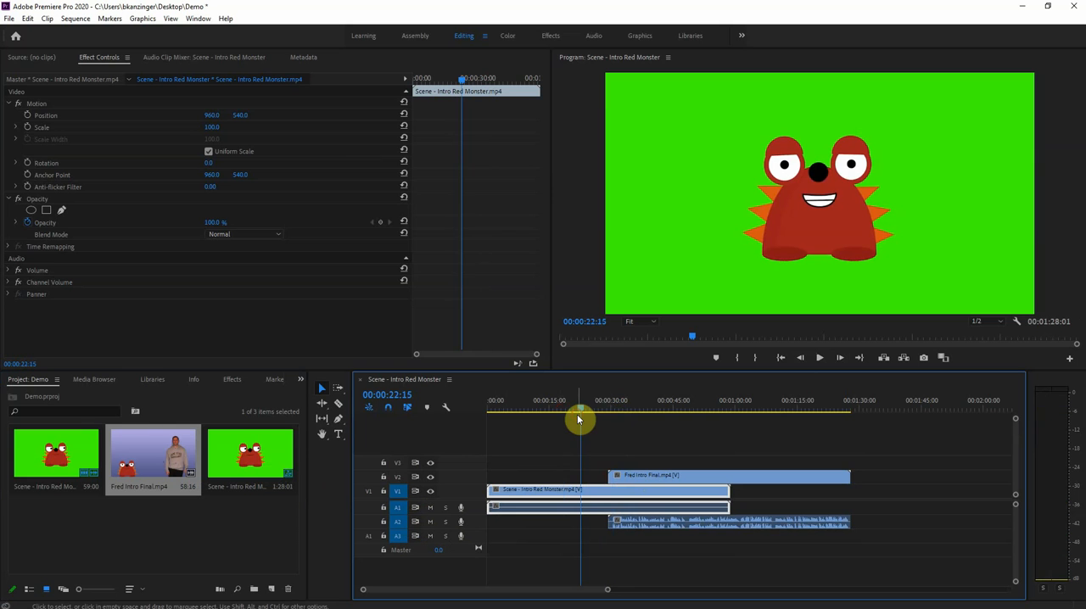
pyautogui.moveTo(631, 481); pyautogui.dragTo(773, 495)
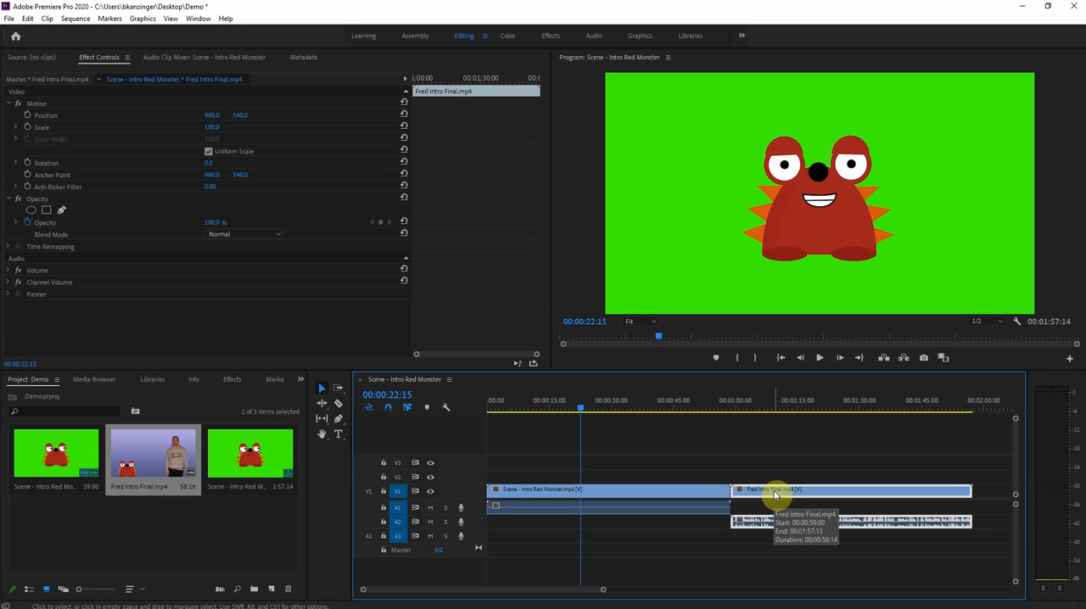
pyautogui.press('Delete')
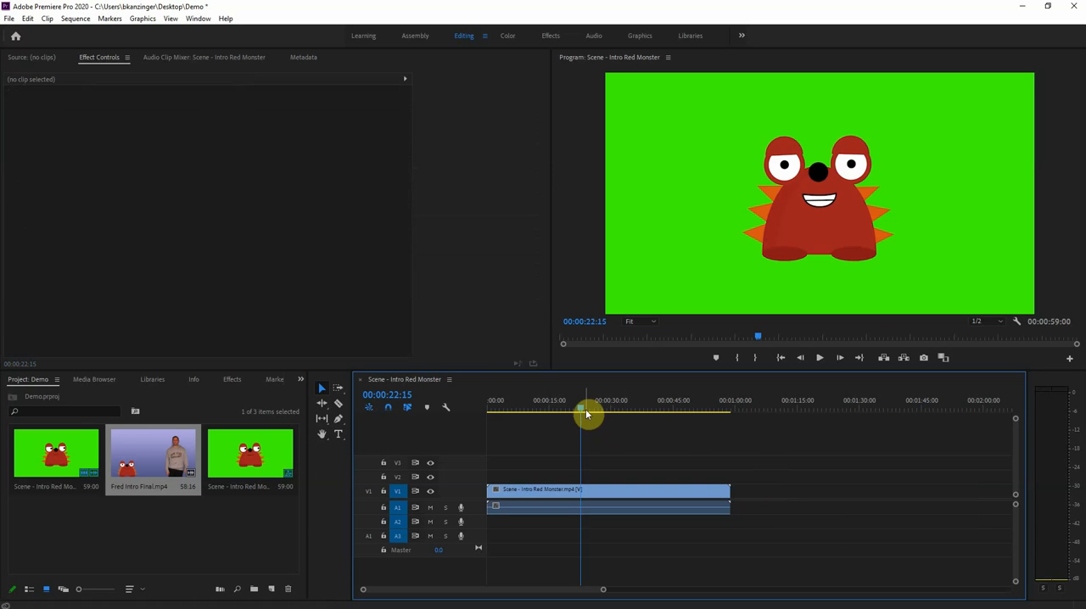
# Trim the red monster clip on V1 to start at about 13 seconds and end at 00:00:35:10
pyautogui.moveTo(580, 414); pyautogui.dragTo(584, 413)
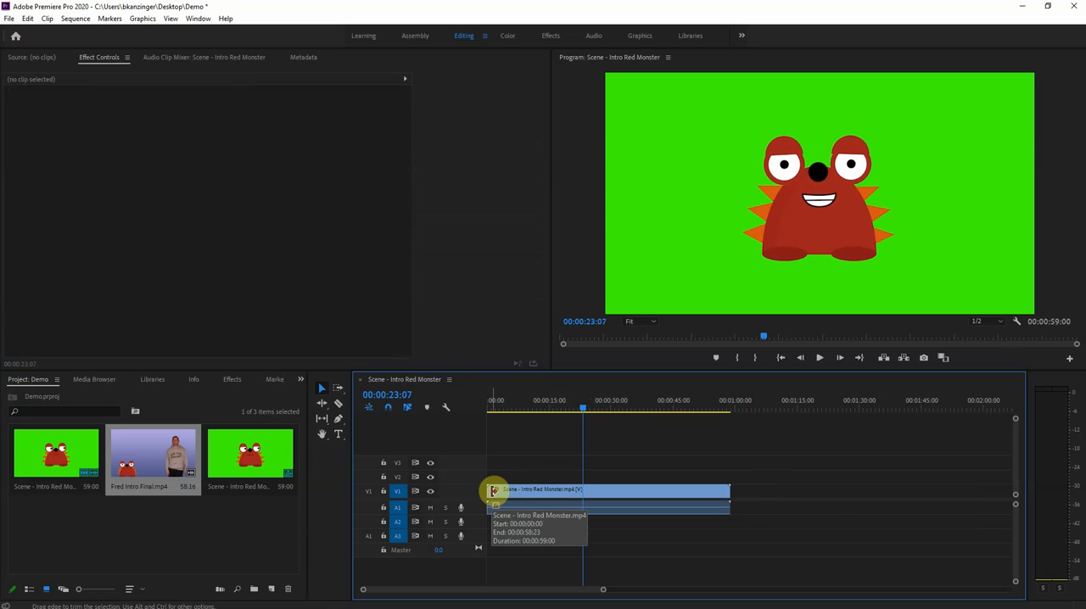
pyautogui.moveTo(497, 490); pyautogui.dragTo(547, 492)
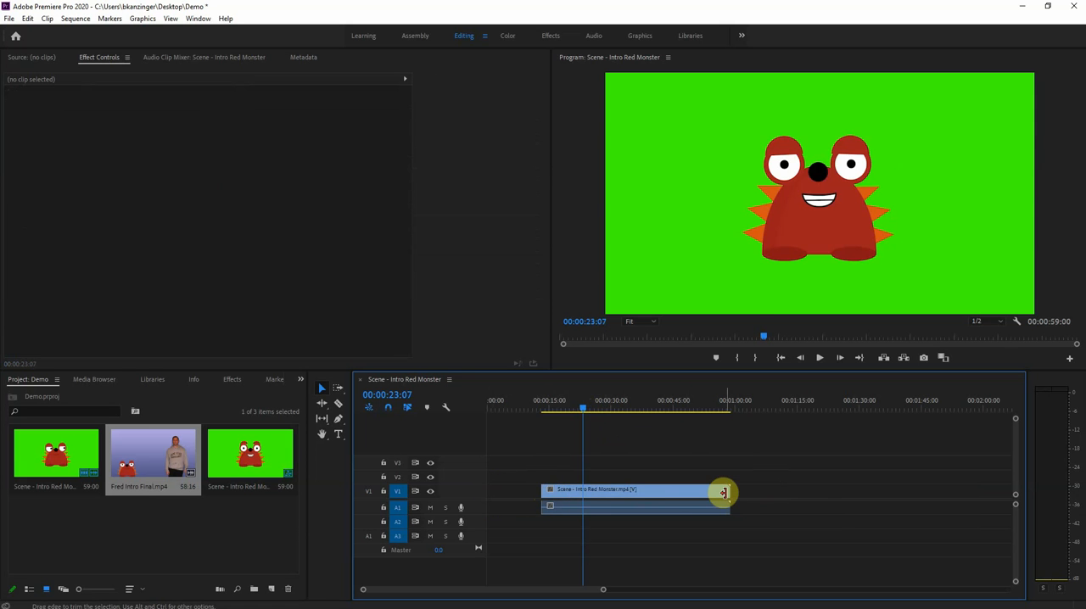
pyautogui.moveTo(713, 492); pyautogui.dragTo(627, 491)
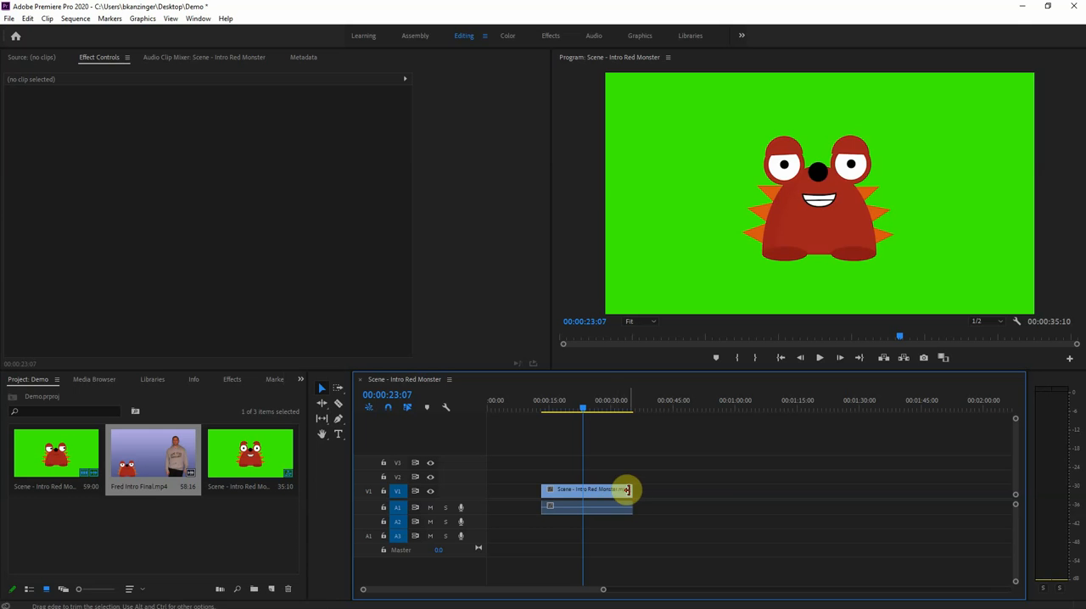
# Extend both ends of the trimmed red monster clip back to its full length
pyautogui.moveTo(630, 490); pyautogui.dragTo(722, 497)
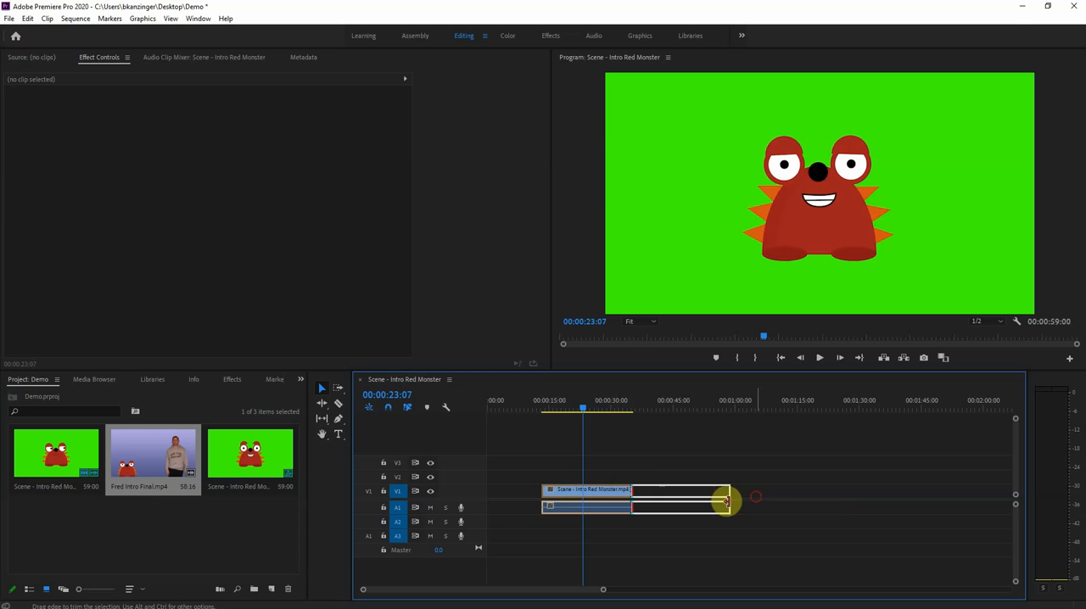
pyautogui.moveTo(544, 489); pyautogui.dragTo(473, 489)
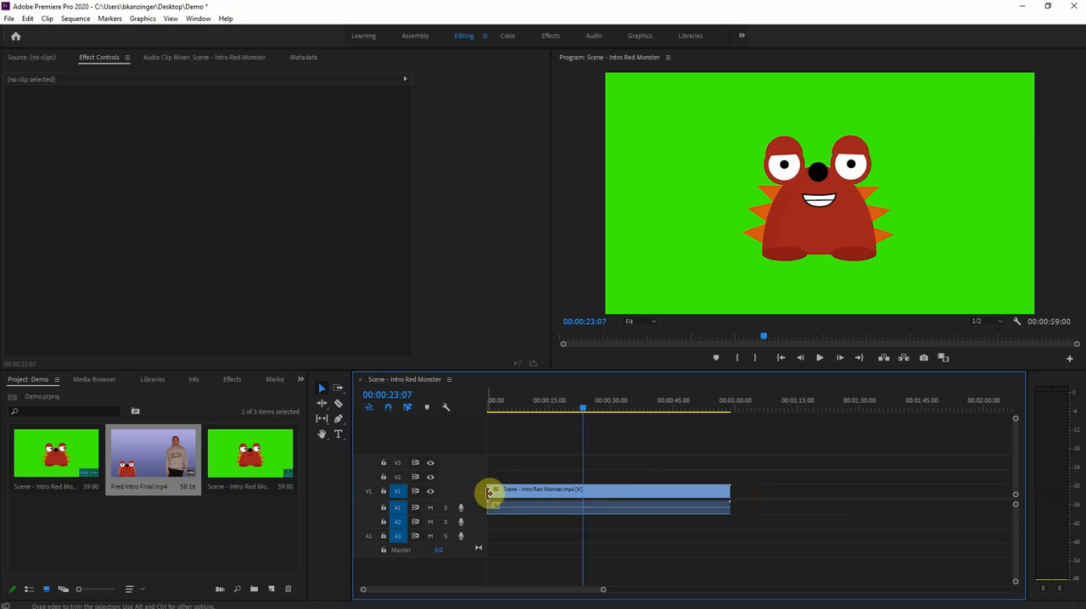
pyautogui.moveTo(488, 492)
pyautogui.mouseDown()
pyautogui.moveTo(536, 493)
pyautogui.moveTo(469, 484)
pyautogui.mouseUp()
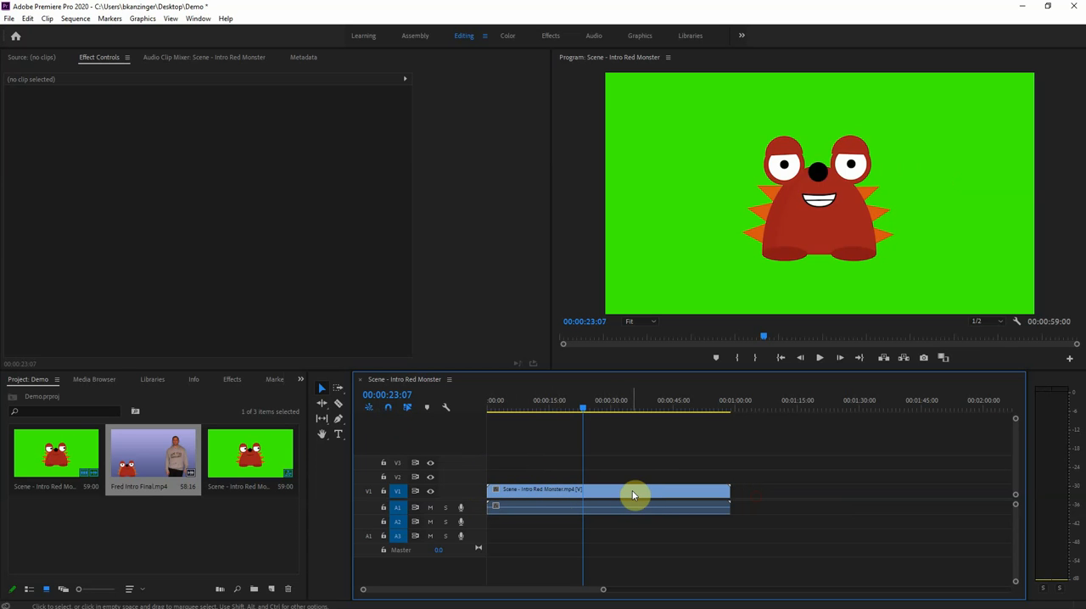
# Split the red monster clip with the Razor Tool at 00:00:16:14 and at about 36 seconds
pyautogui.click(338, 407)
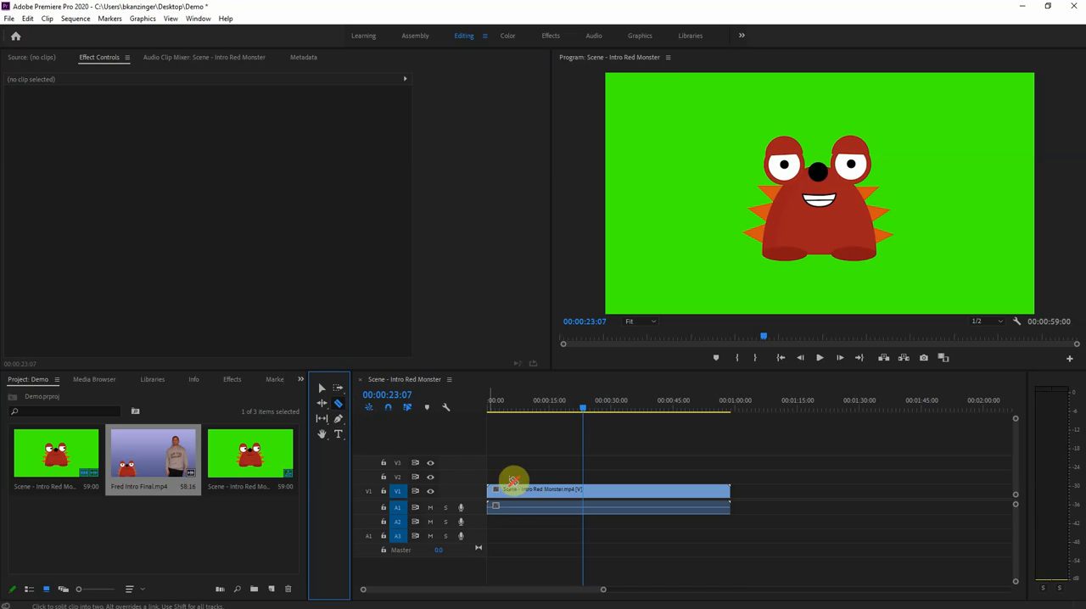
pyautogui.click(558, 490)
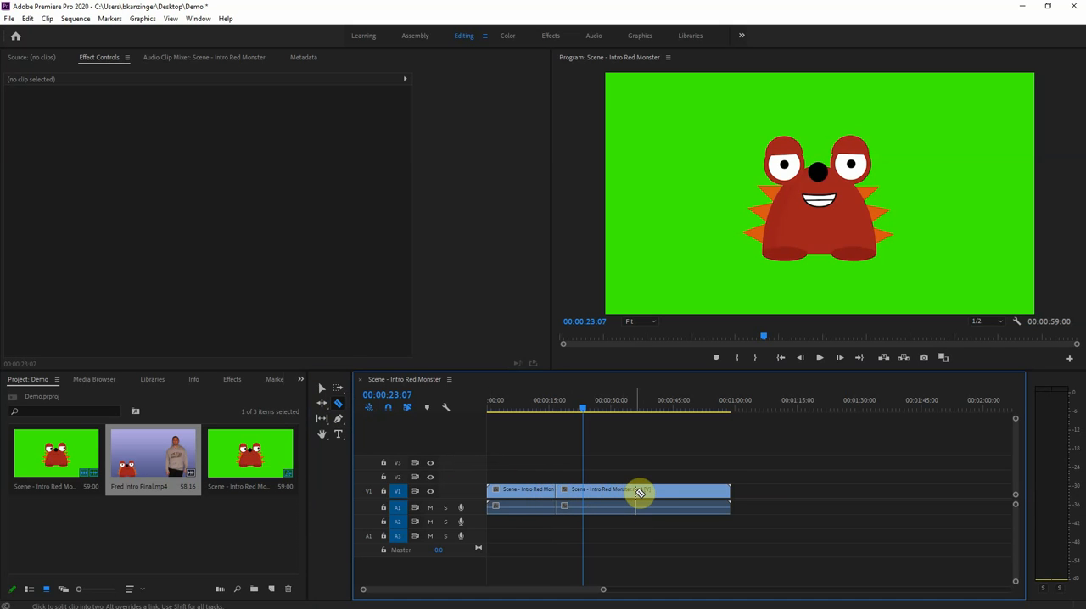
pyautogui.click(636, 491)
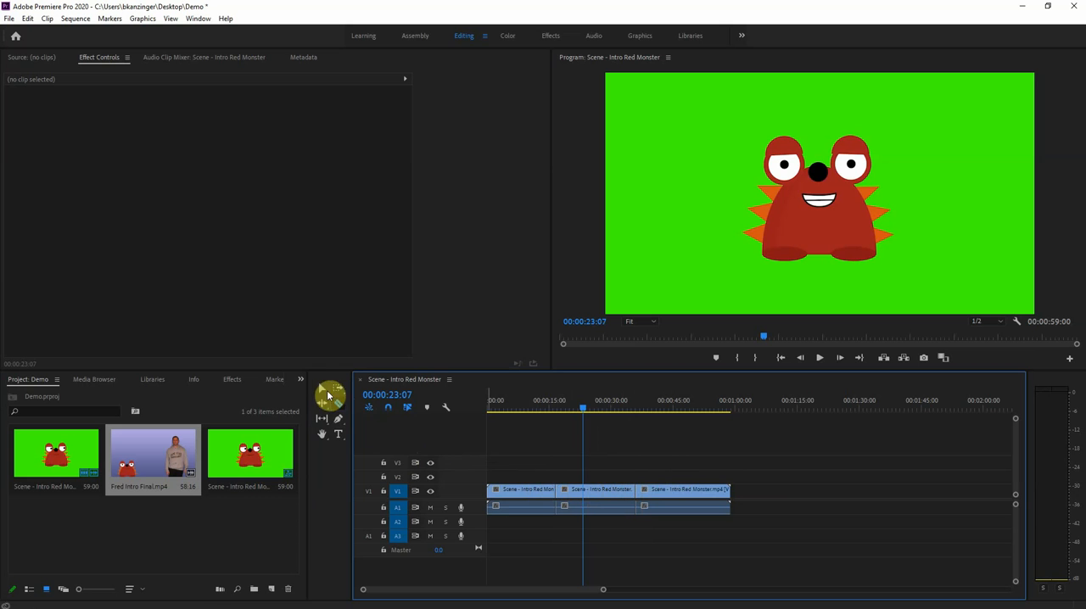
# Delete the middle red monster segment and close the gap with the last segment, and undo all the cutting edits
pyautogui.click(324, 390)
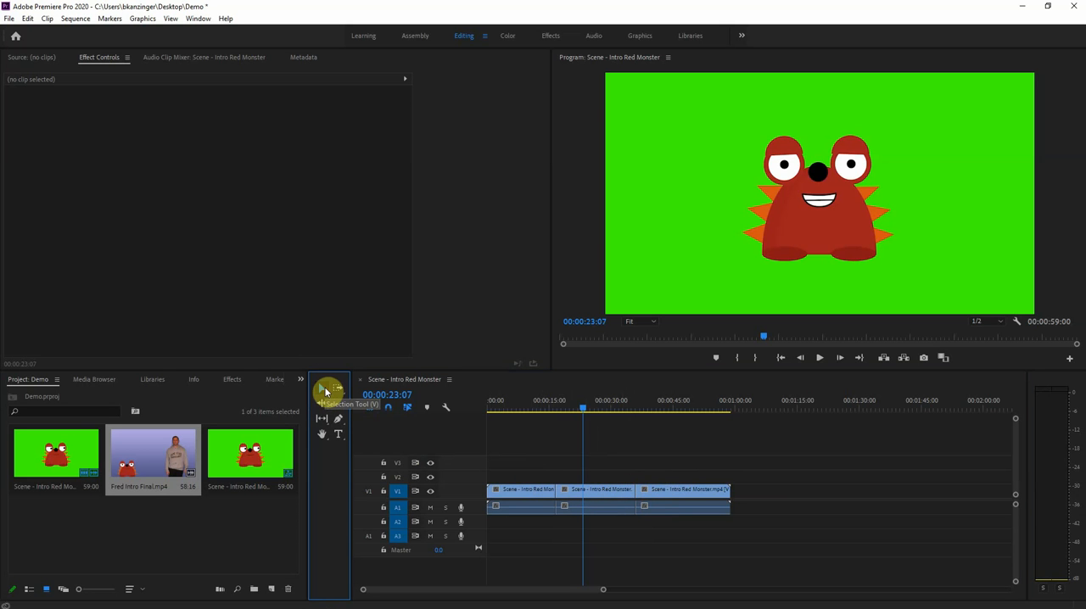
pyautogui.click(578, 492)
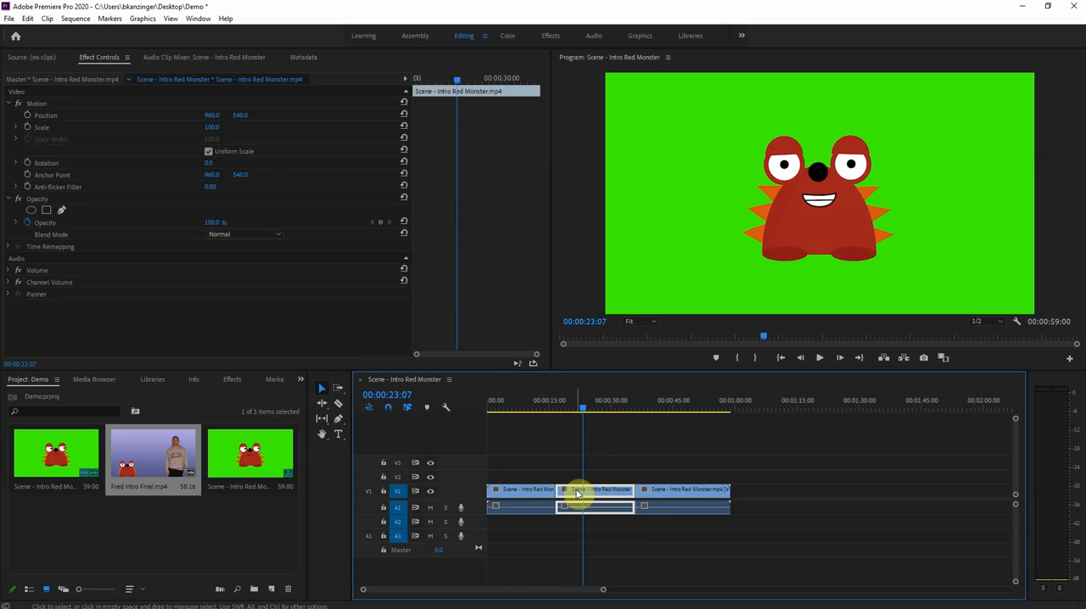
pyautogui.press('Delete')
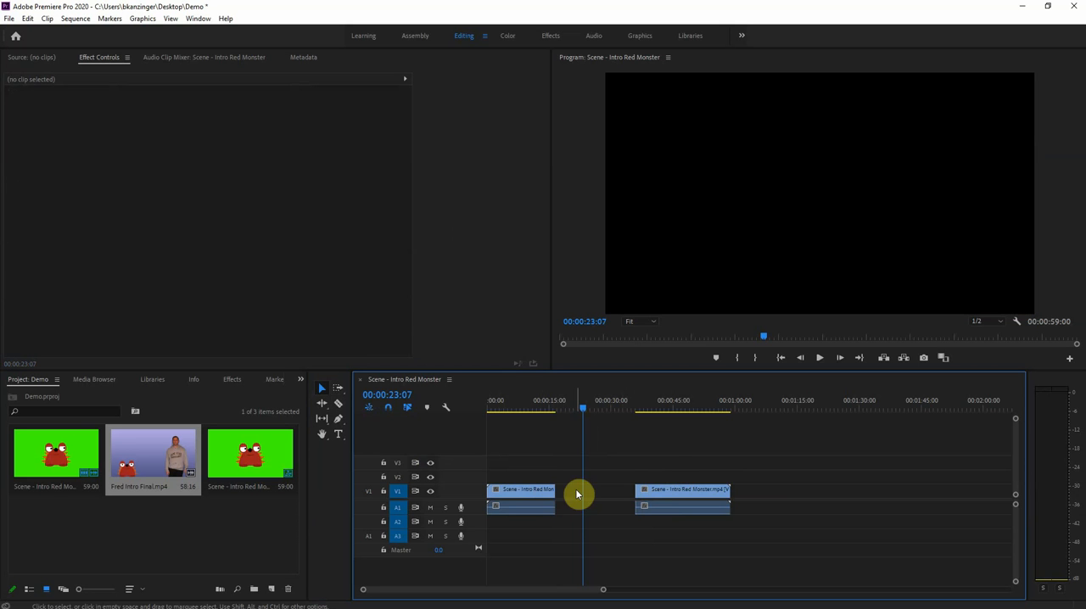
pyautogui.click(669, 494)
pyautogui.moveTo(670, 494); pyautogui.dragTo(621, 491)
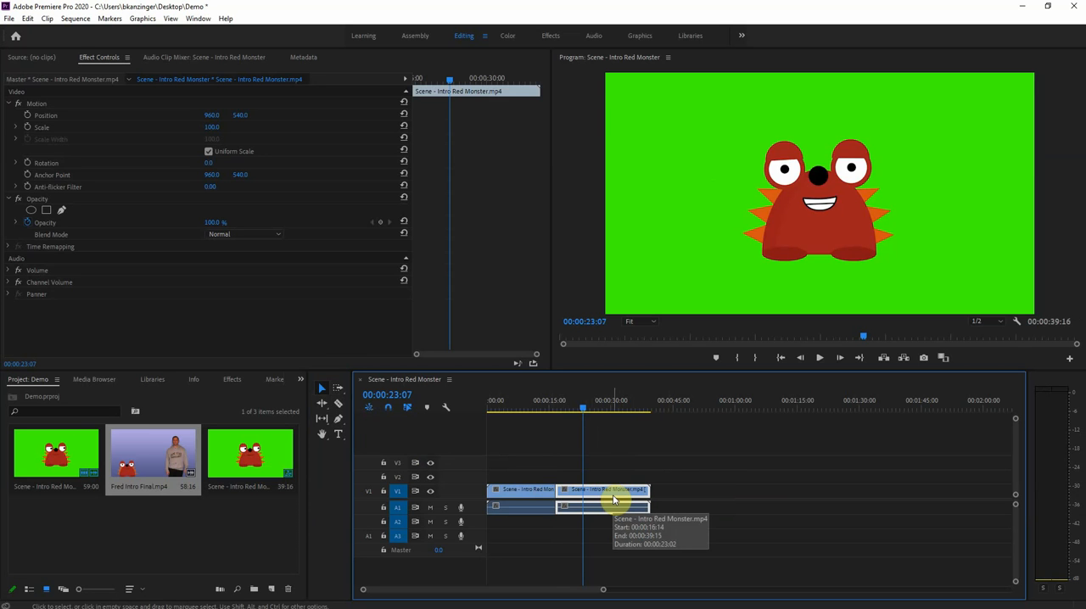
pyautogui.hotkey('ctrl', 'z')
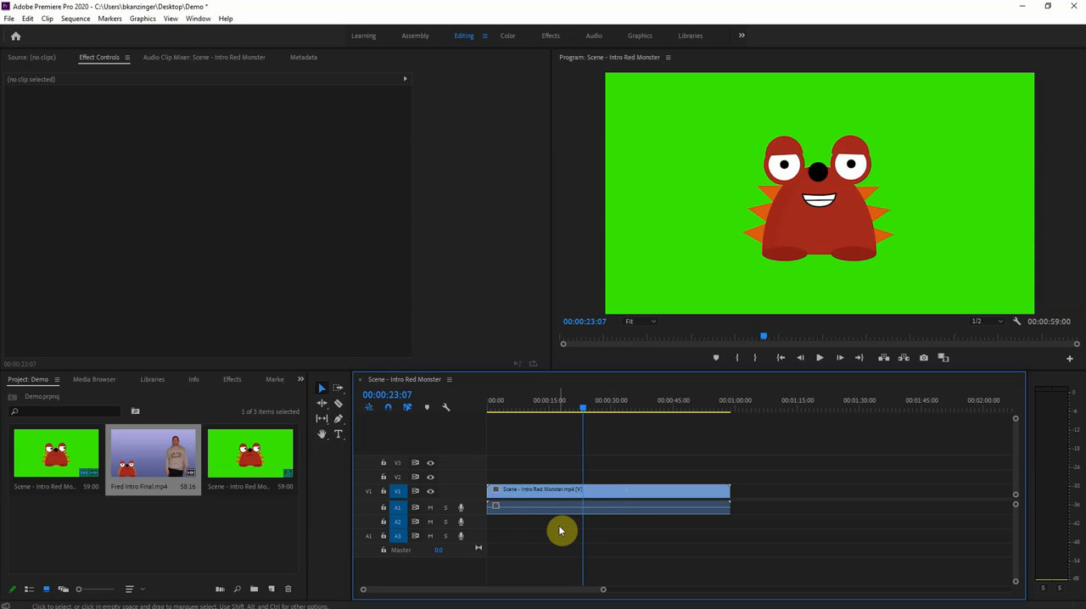
pyautogui.moveTo(618, 8); pyautogui.dragTo(725, 50)
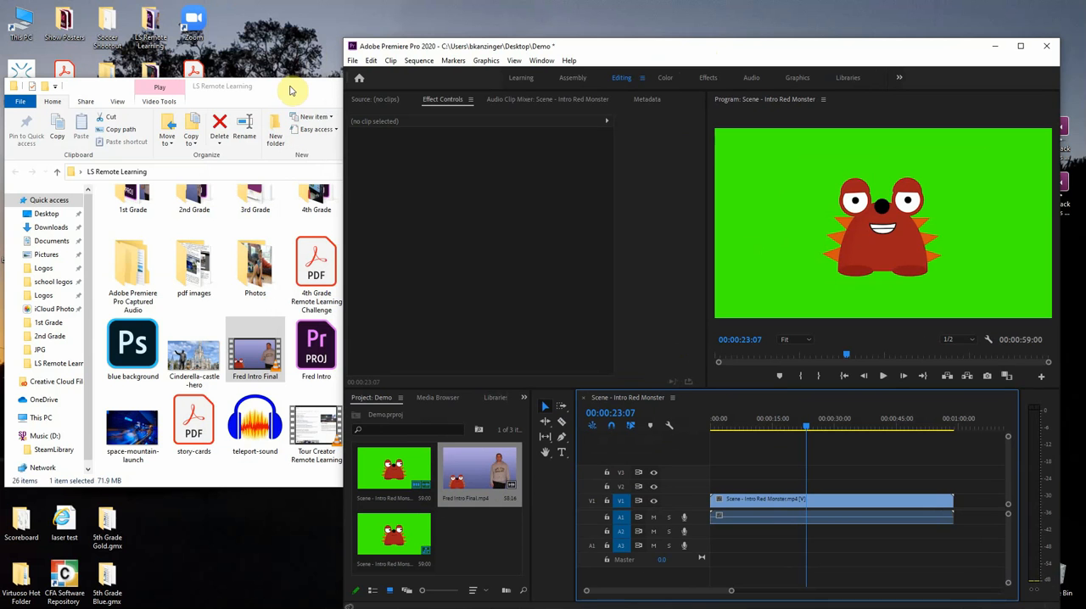
pyautogui.moveTo(611, 54); pyautogui.dragTo(508, 5)
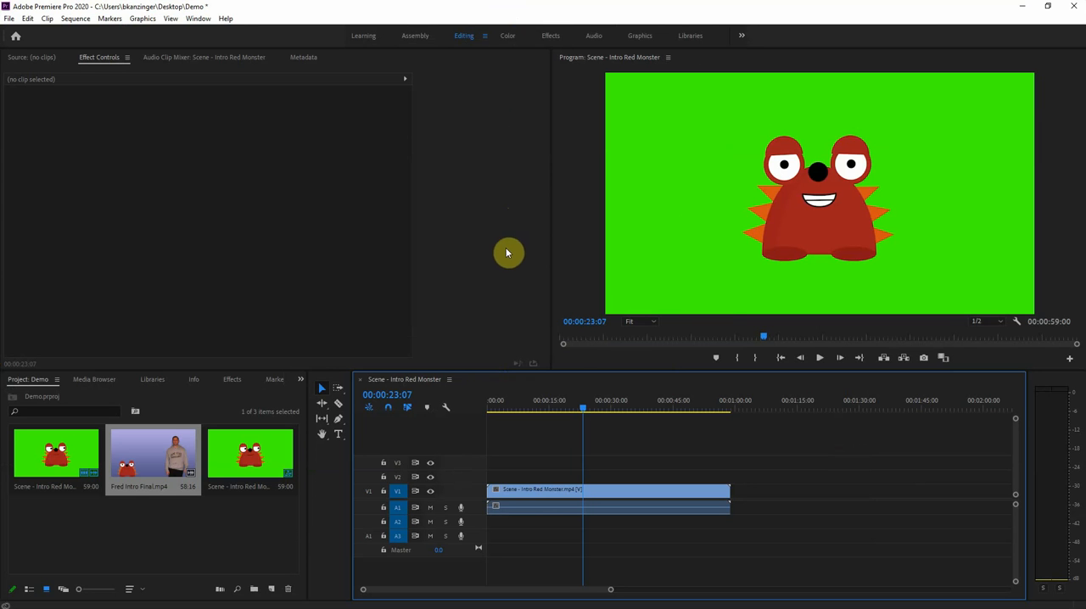
# Place the Fred Intro Final clip on track V1 so it starts directly where the red monster clip ends
pyautogui.moveTo(197, 450); pyautogui.dragTo(820, 497)
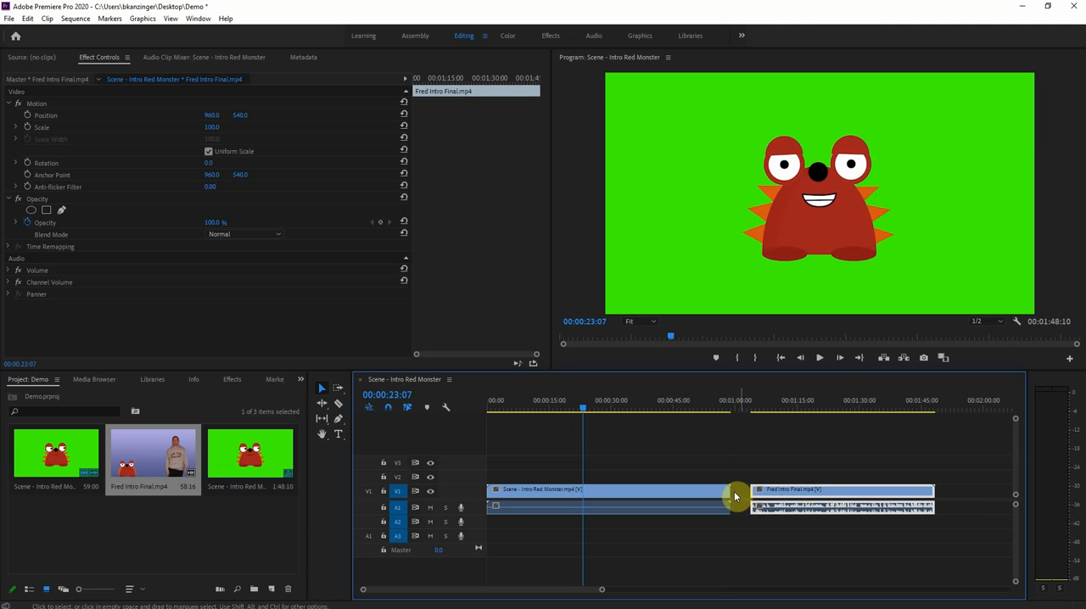
pyautogui.moveTo(803, 492); pyautogui.dragTo(780, 491)
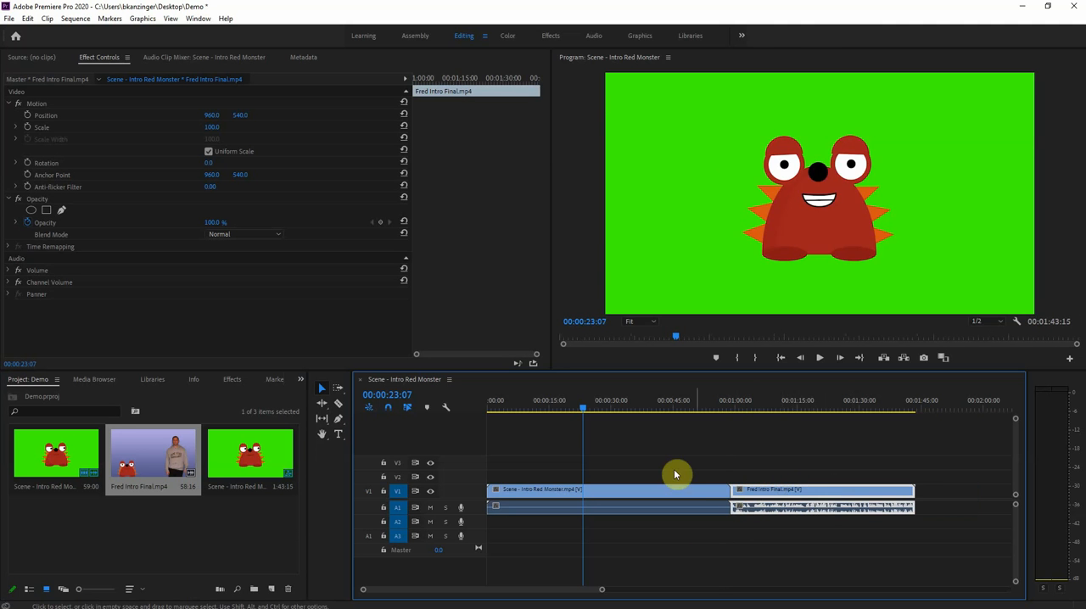
# Move the Fred Intro Final clip to leave a small gap after the red monster clip, and play across it from 00:00:56:21
pyautogui.moveTo(586, 409); pyautogui.dragTo(722, 445)
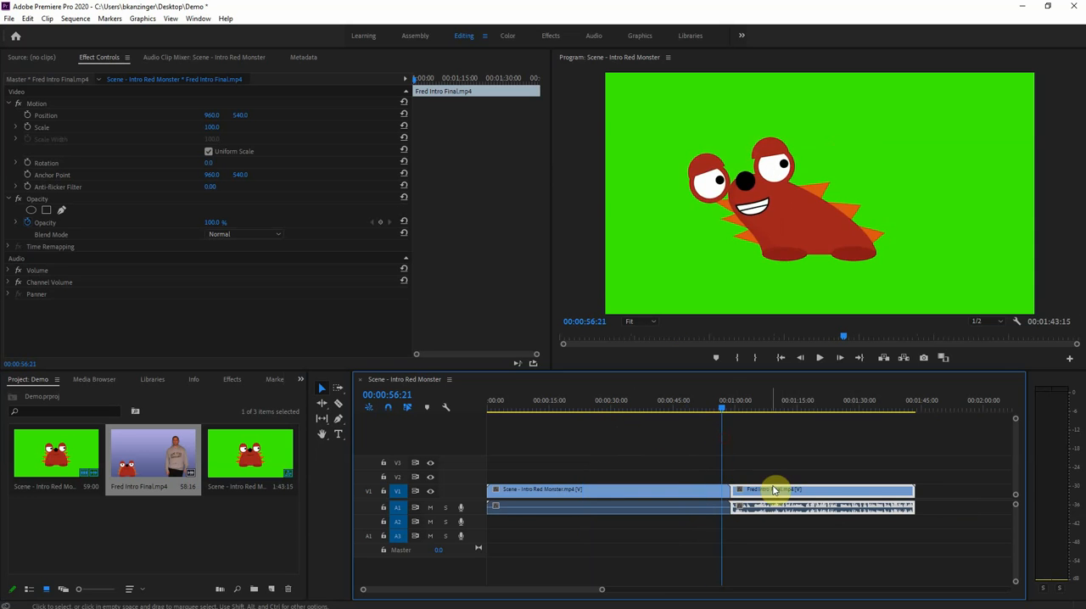
pyautogui.moveTo(781, 492); pyautogui.dragTo(785, 491)
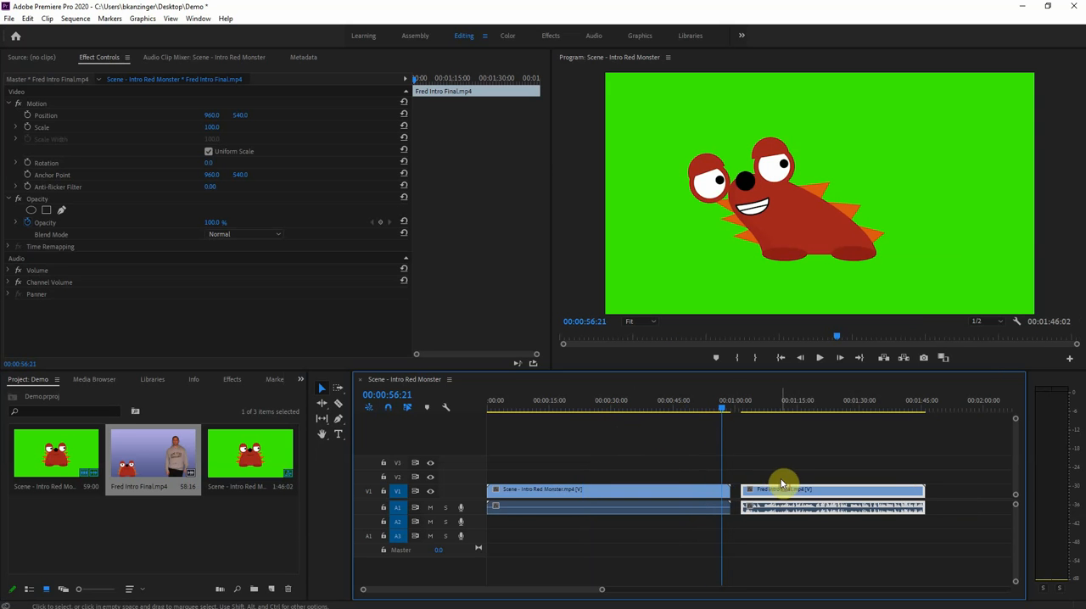
pyautogui.press('space')
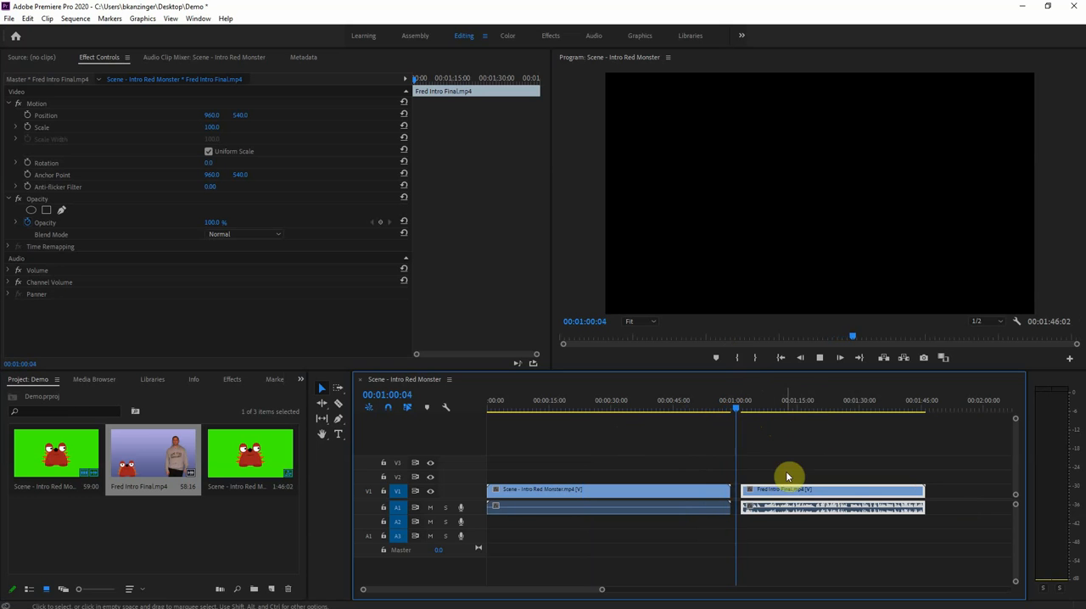
pyautogui.press('space')
# Close the gap by moving the Fred Intro Final clip back against the red monster clip, and preview the join
pyautogui.moveTo(862, 491); pyautogui.dragTo(840, 492)
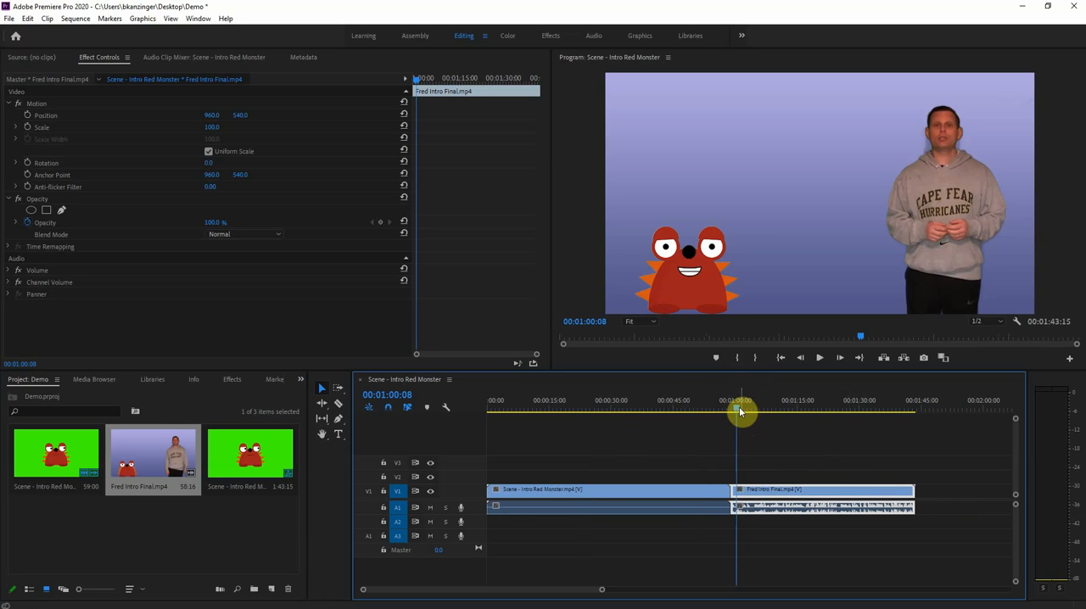
pyautogui.moveTo(737, 410); pyautogui.dragTo(731, 412)
pyautogui.press('space')
pyautogui.press('space')
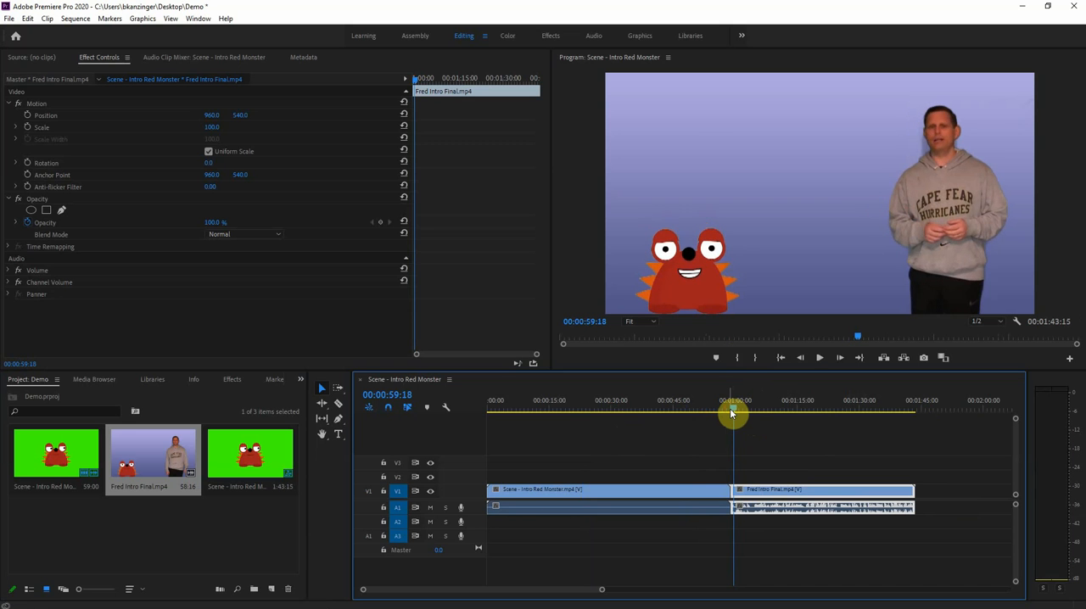